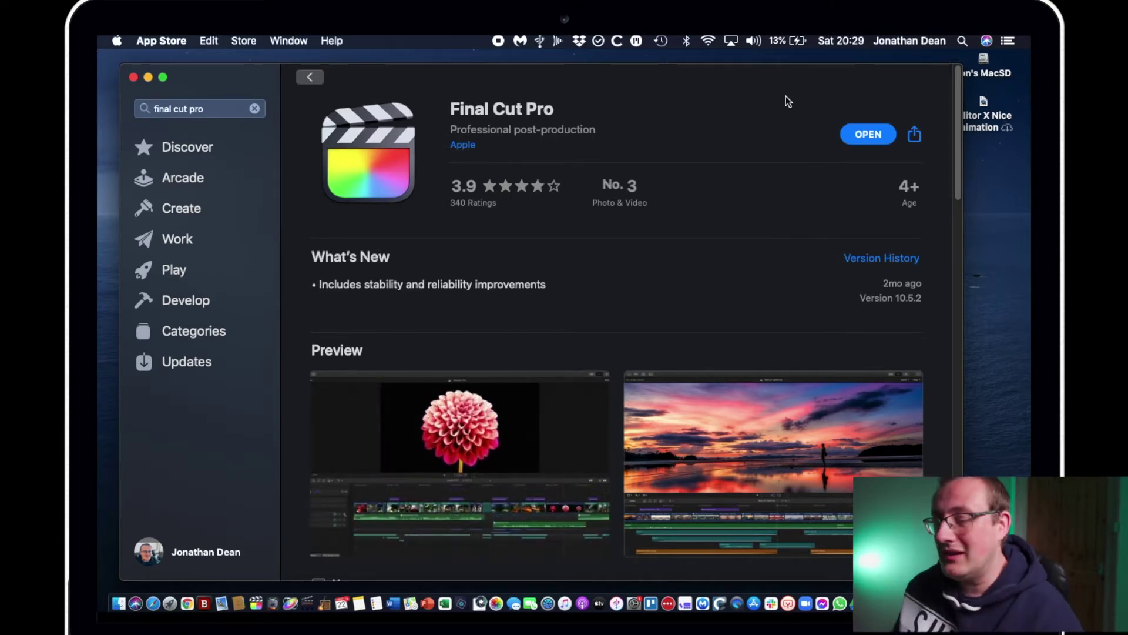
Minimize the App Store window to clear the desktop for Final Cut Pro
left_click(149, 78)
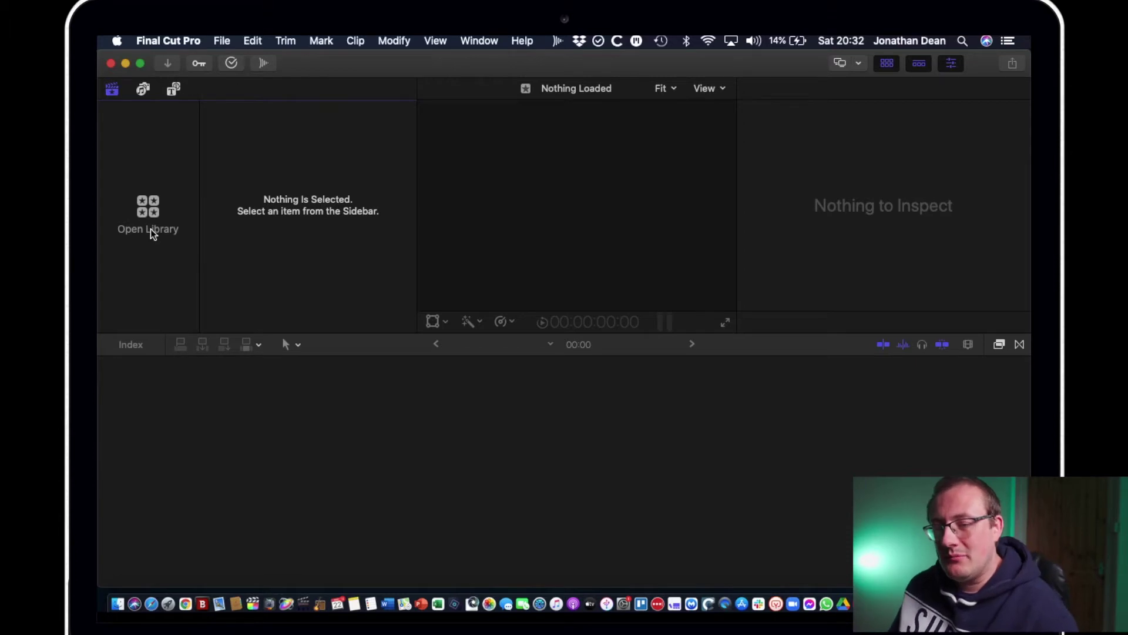
Create and save a new library named Demo
left_click(218, 42)
mouse_move(241, 61)
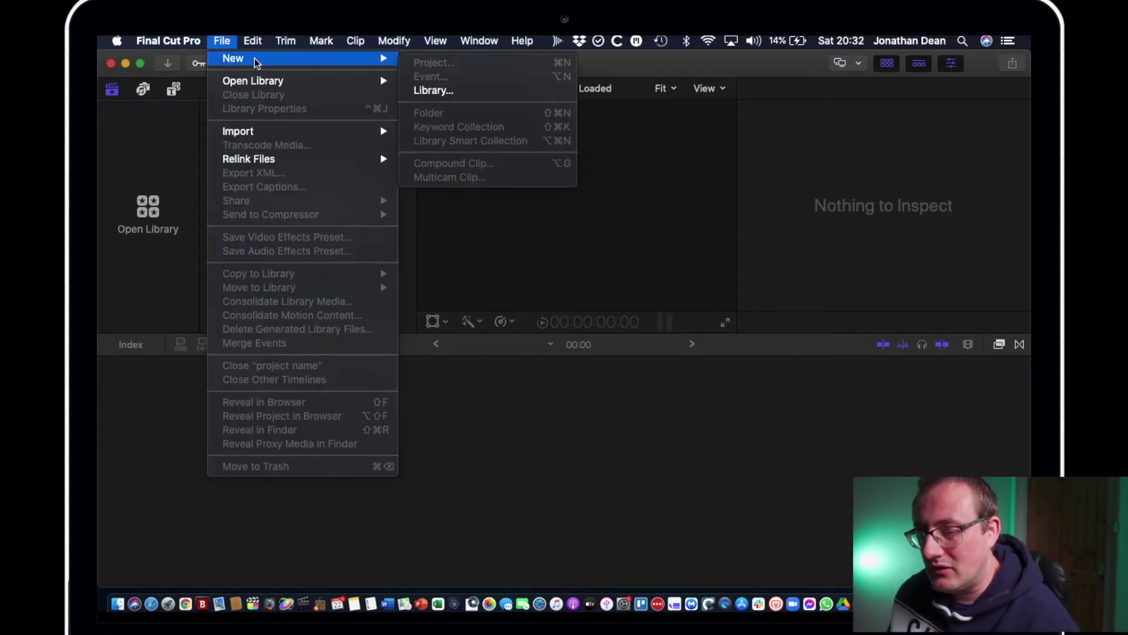
left_click(445, 91)
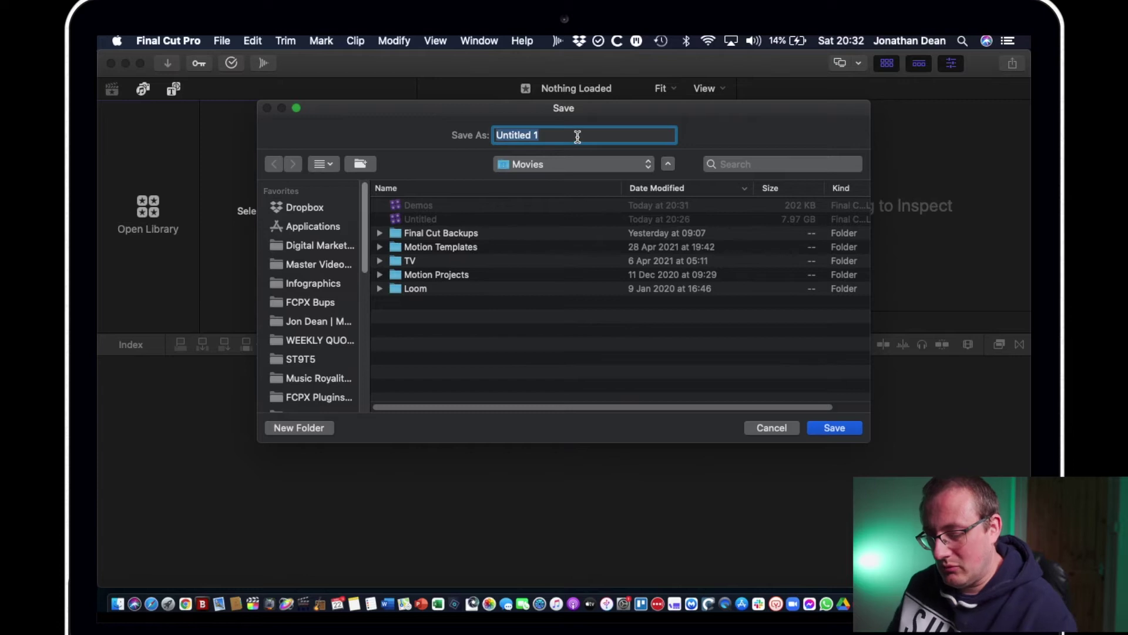
type("Demo")
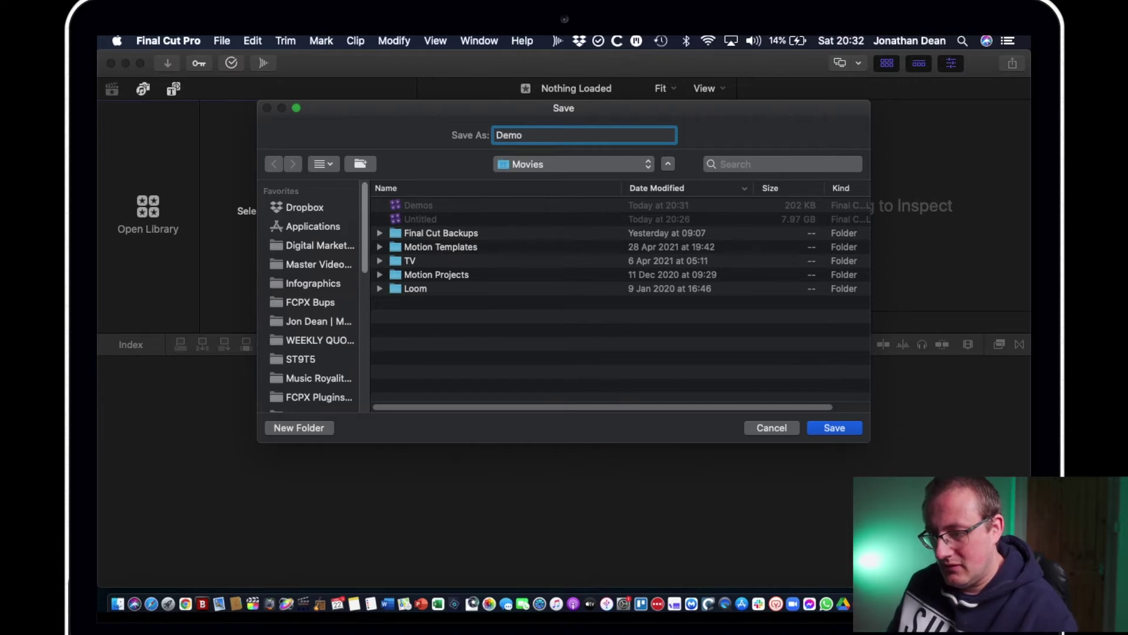
key("Return")
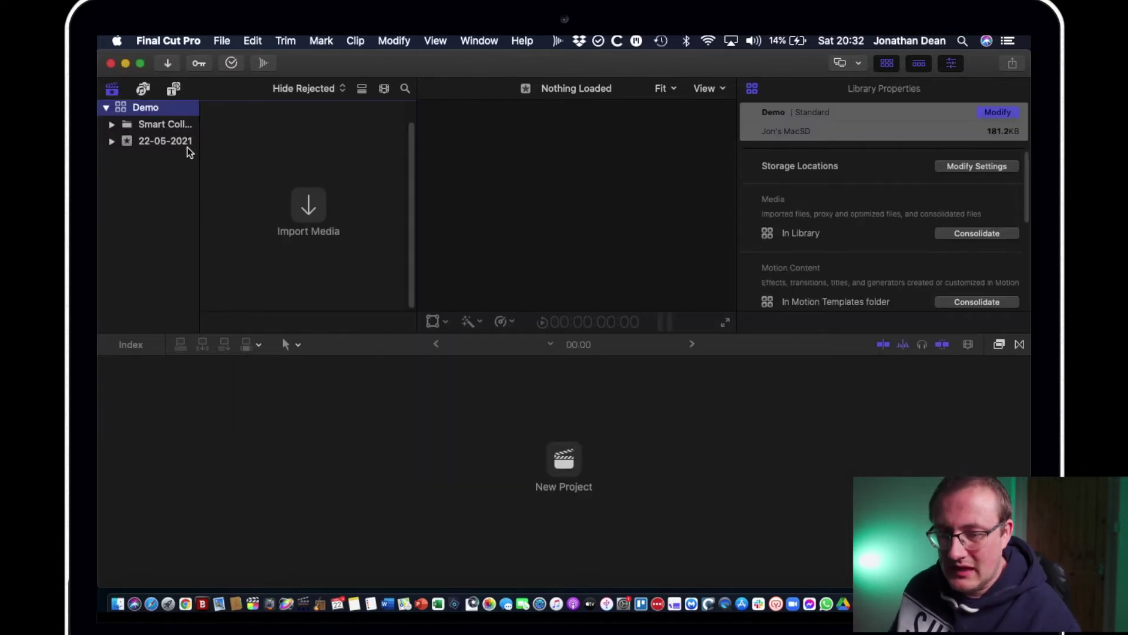
Rename the 22-05-2021 event to 'Demo Event'
left_click(143, 127)
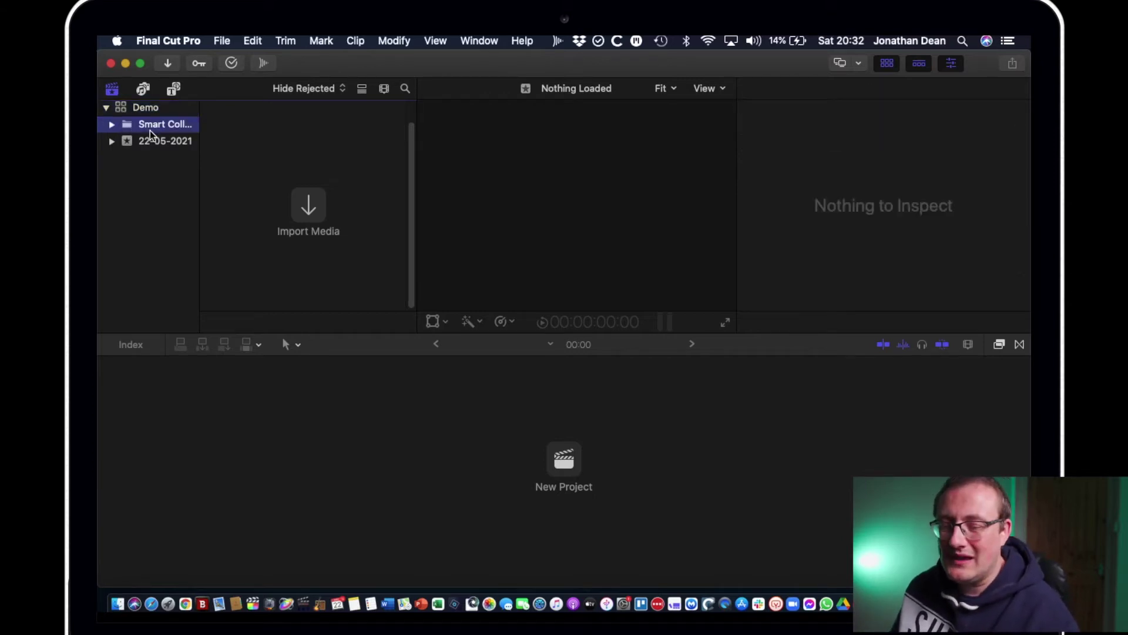
left_click(128, 146)
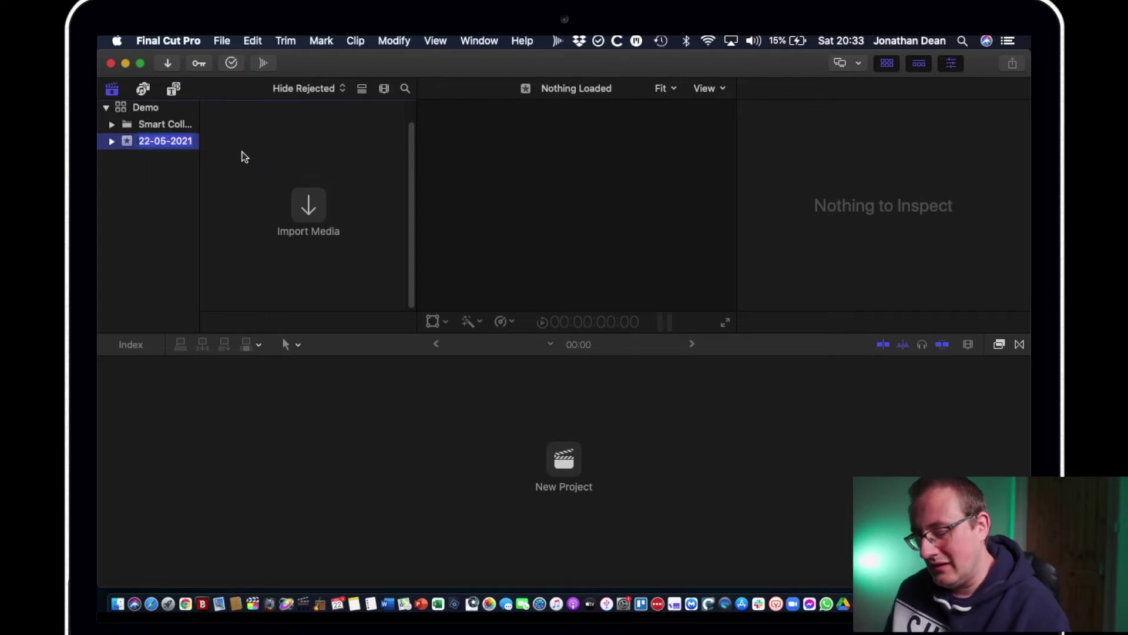
key("Return")
type("Demo E")
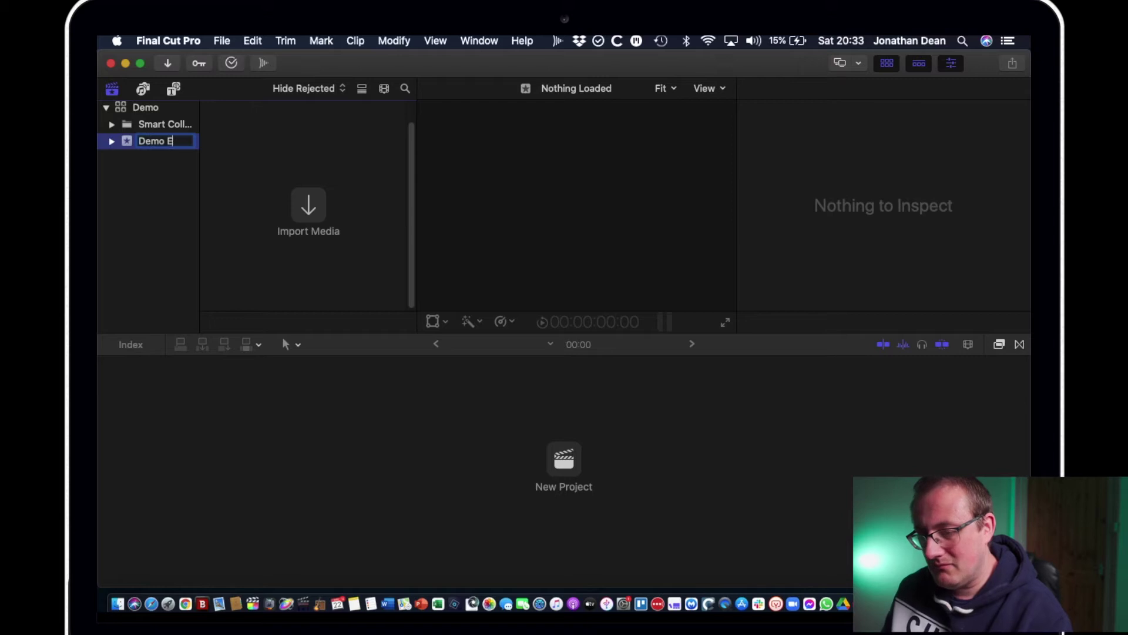
type("vent")
key("Return")
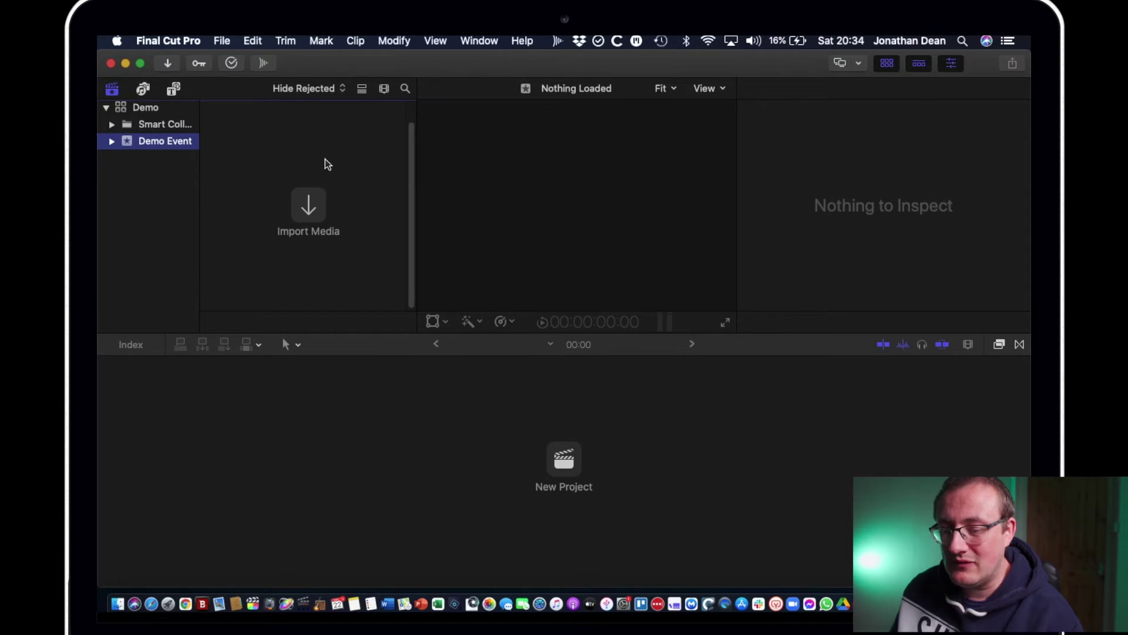
Import the walking-man video from Downloads into Demo Event, listing clips by name with a smaller filmstrip
key("super+Tab")
left_click_drag(666, 313, 323, 232)
left_click(315, 270)
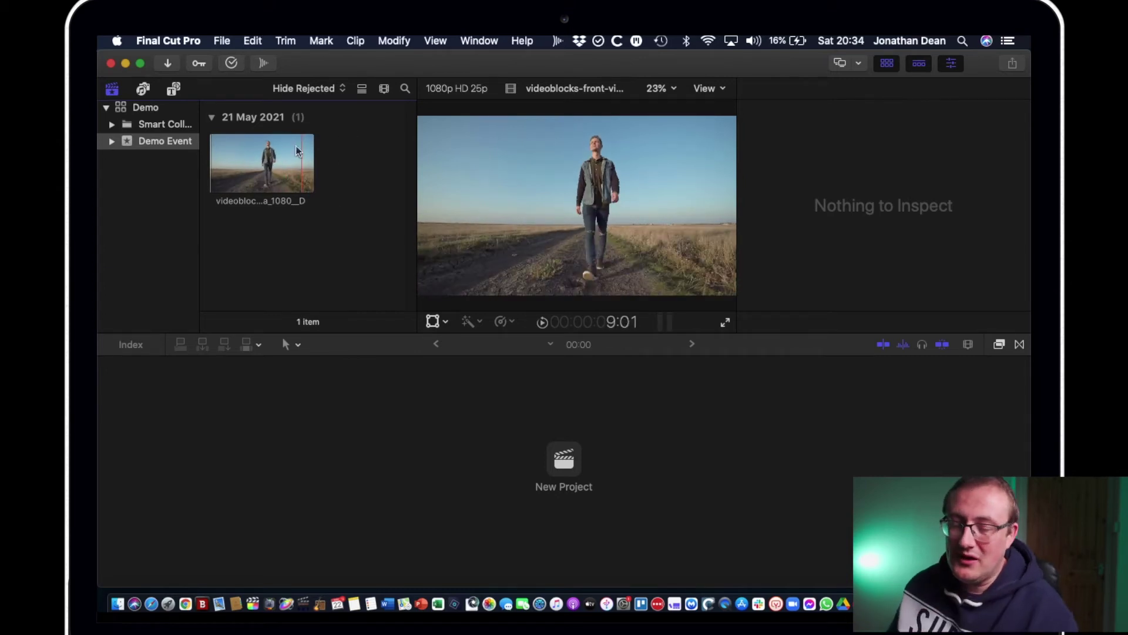
left_click(362, 89)
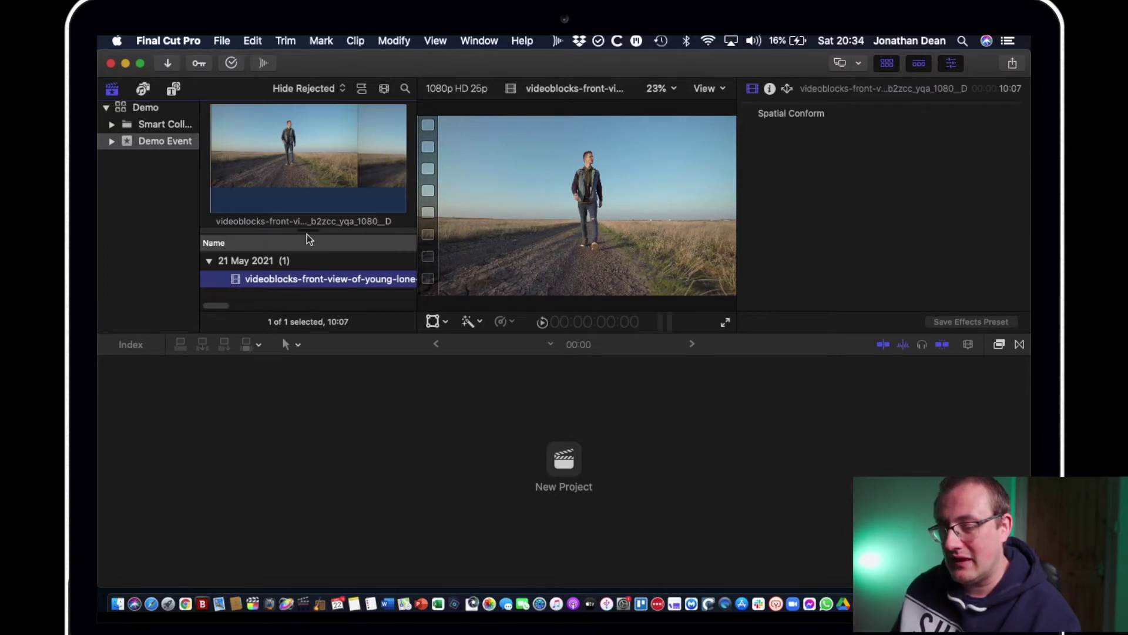
left_click_drag(307, 232, 307, 193)
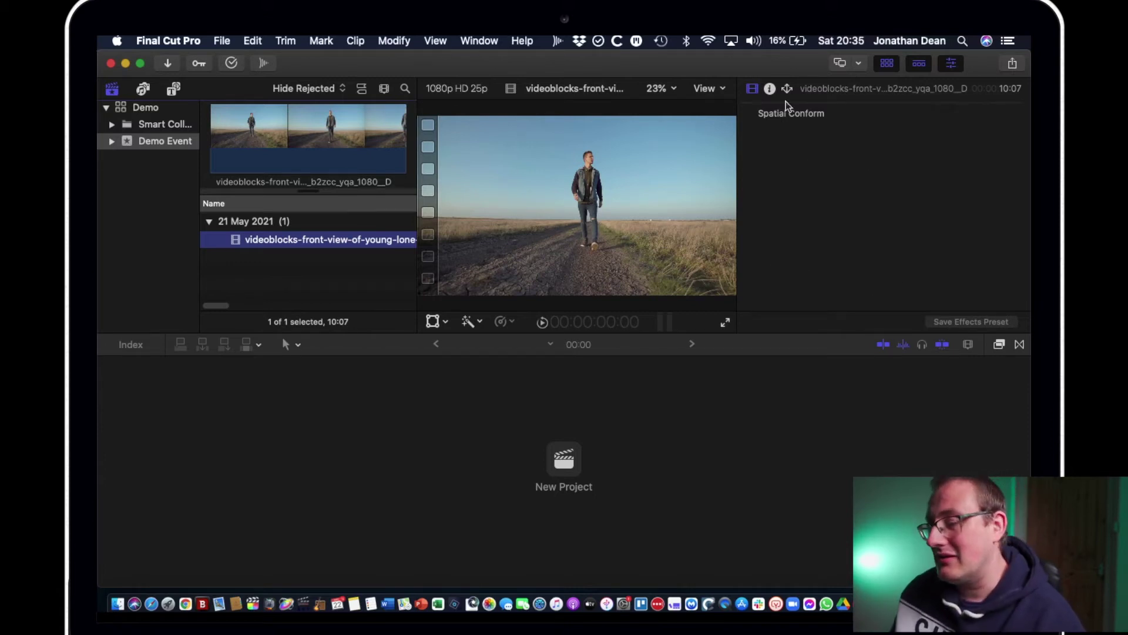
left_click(768, 89)
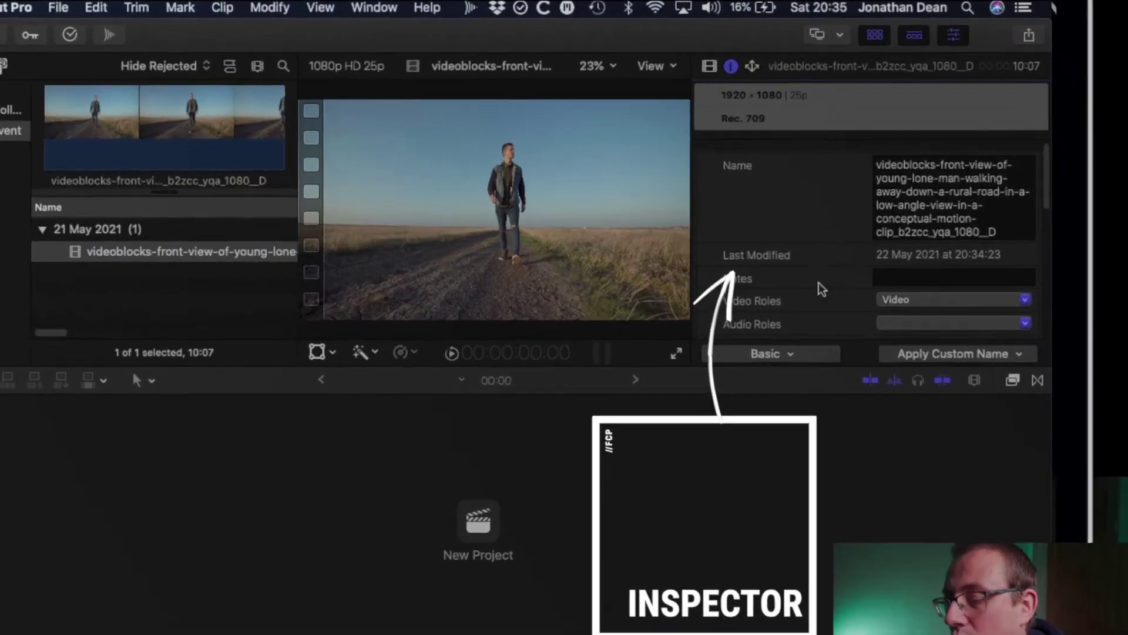
scroll(841, 235, "down", 5)
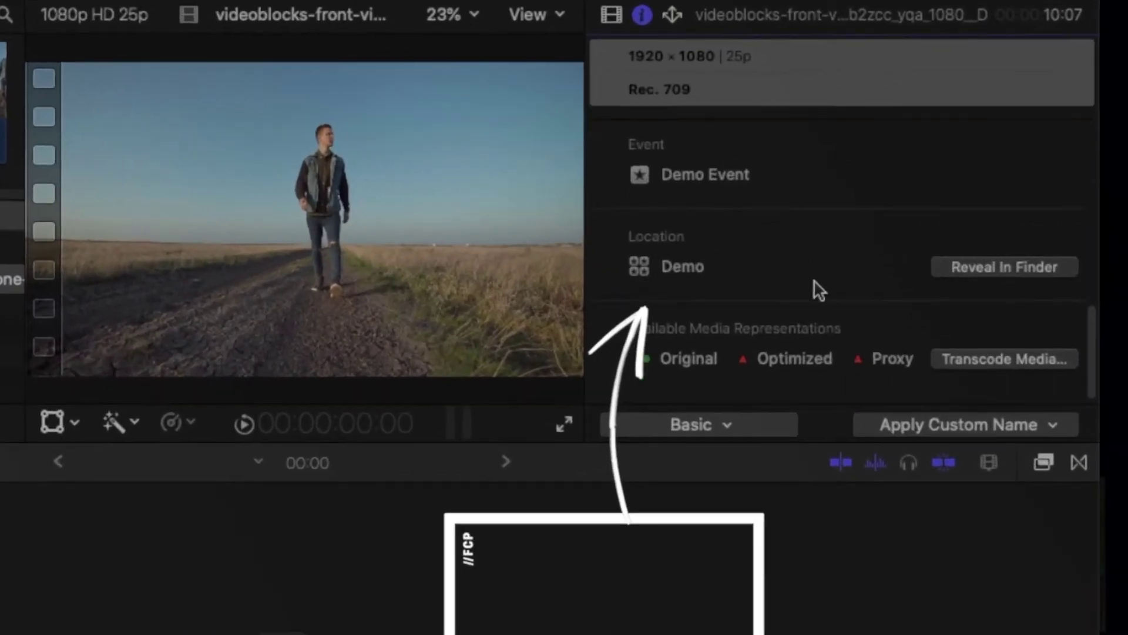
scroll(862, 245, "up", 5)
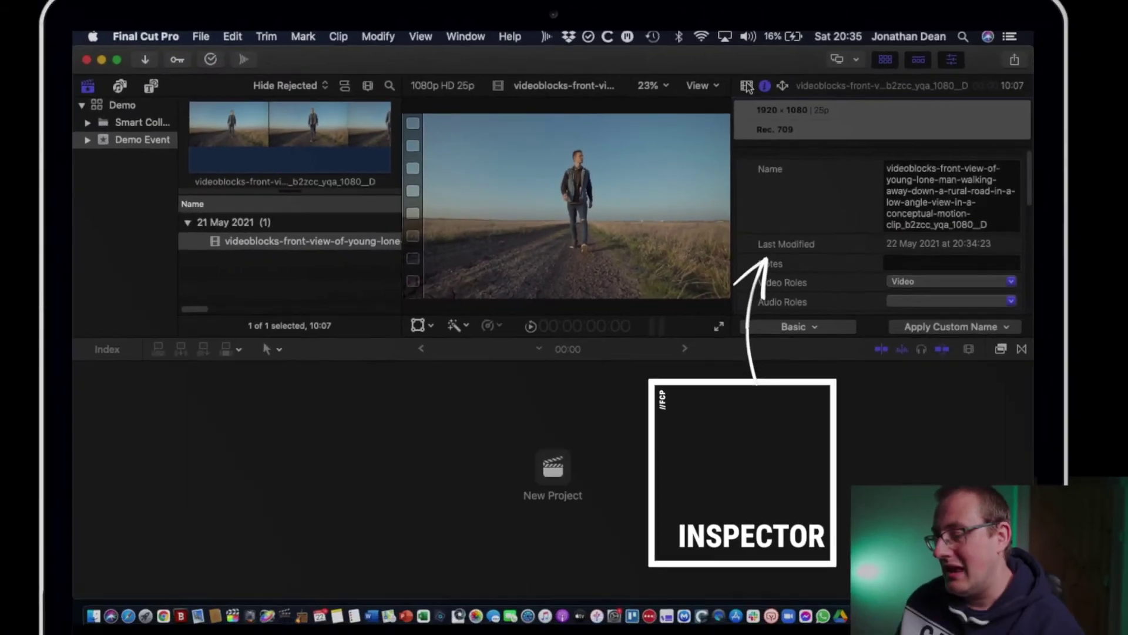
left_click(611, 14)
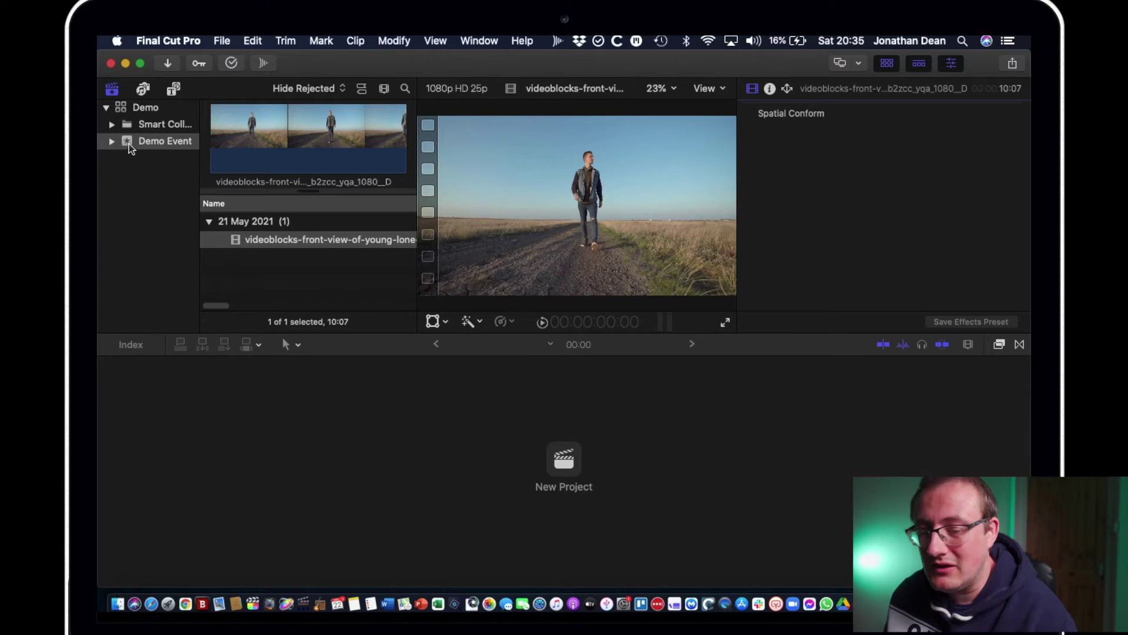
Start a new project in Demo Event named 'Demo Project'
left_click(129, 143)
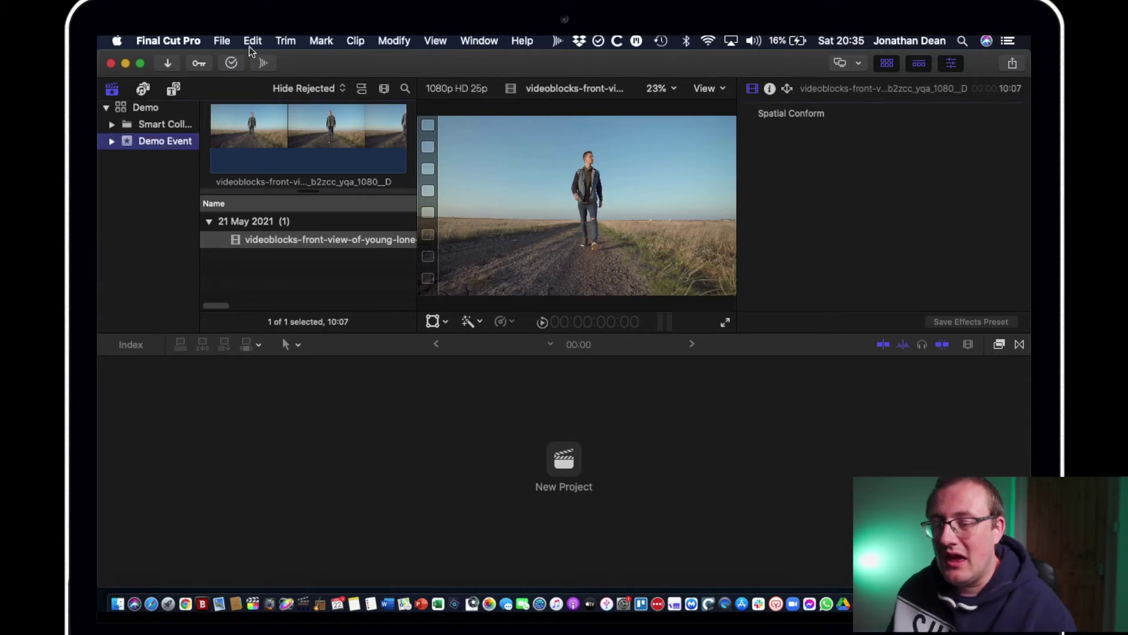
left_click(228, 41)
mouse_move(241, 58)
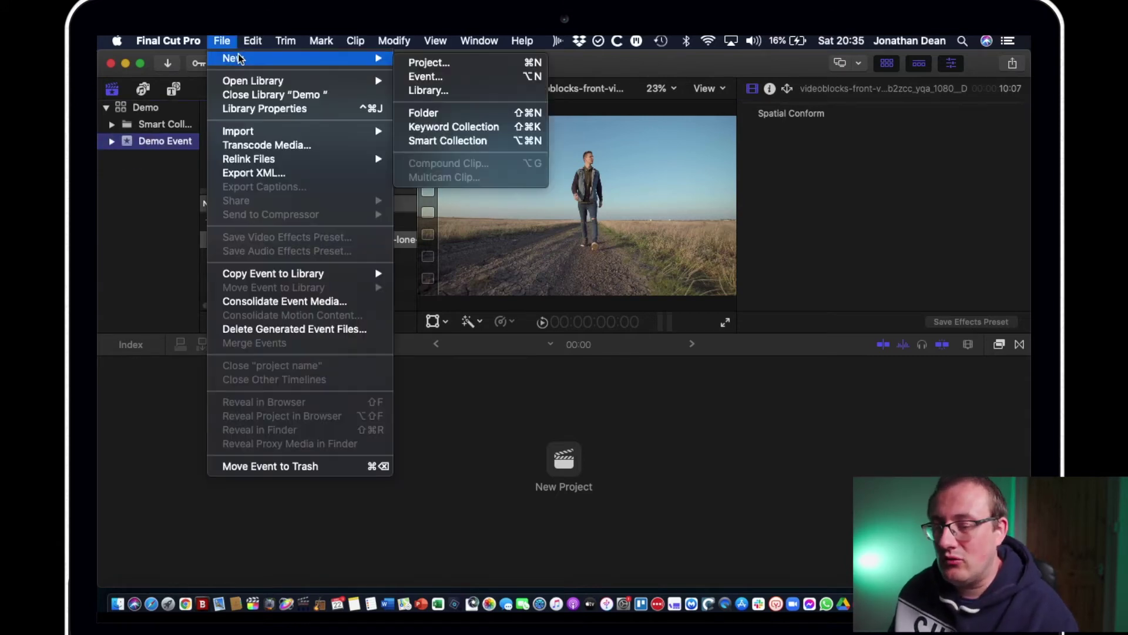
left_click(428, 63)
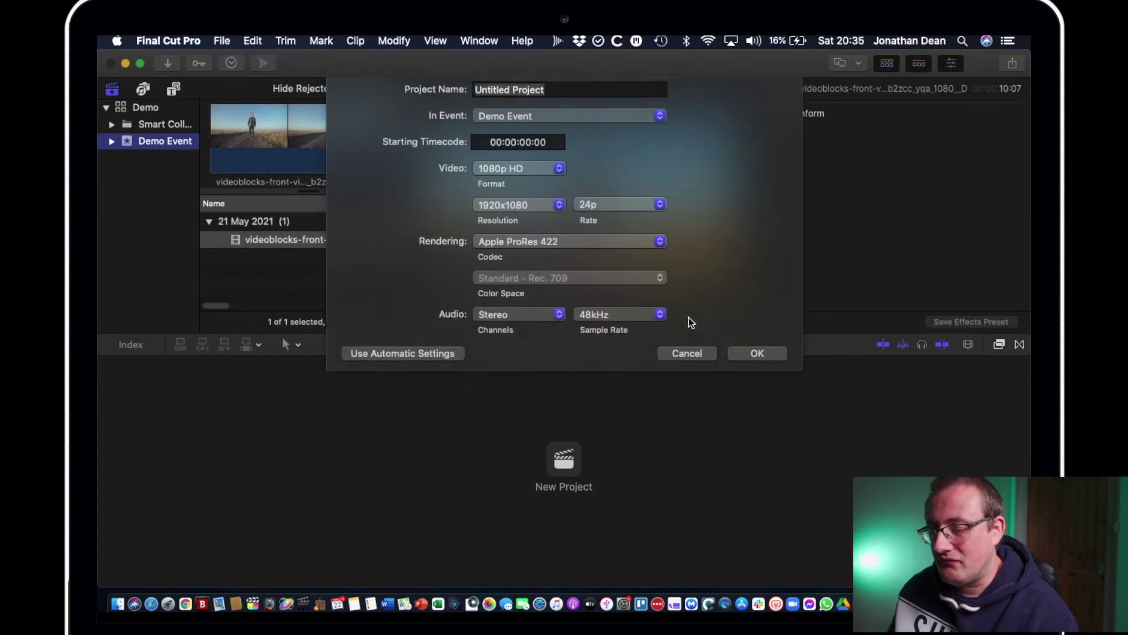
left_click(691, 356)
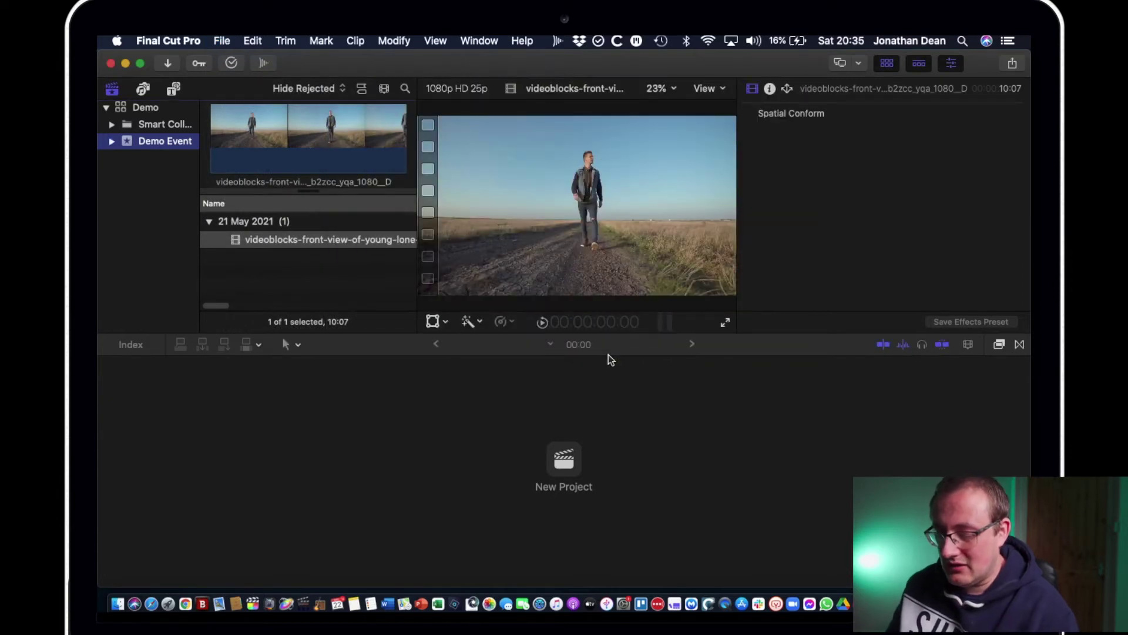
key("super+n")
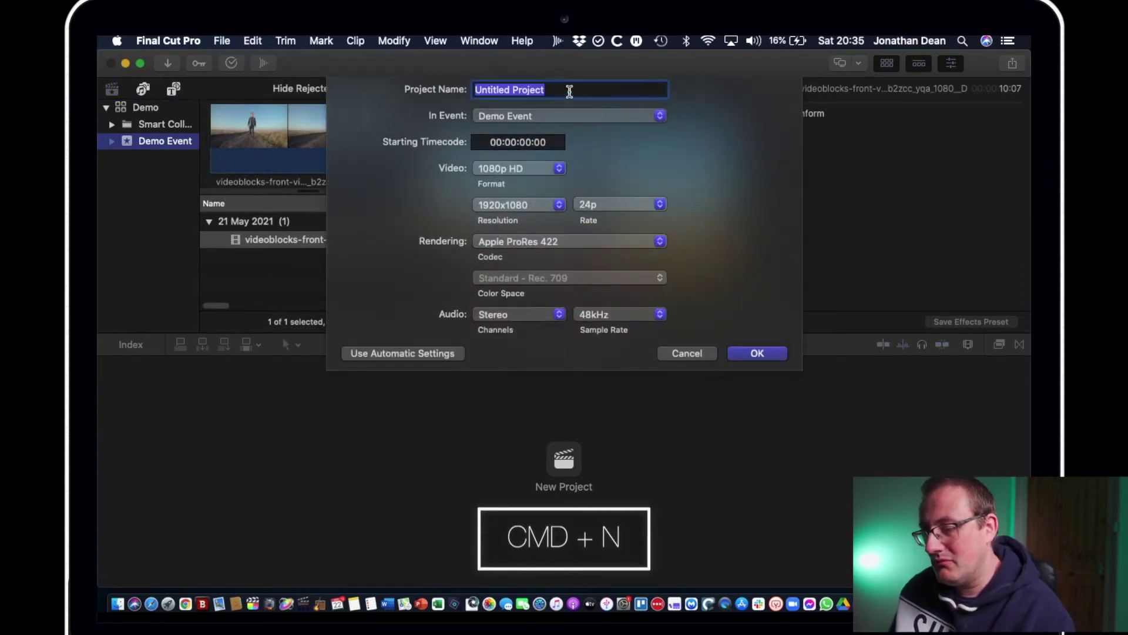
type("Demo ")
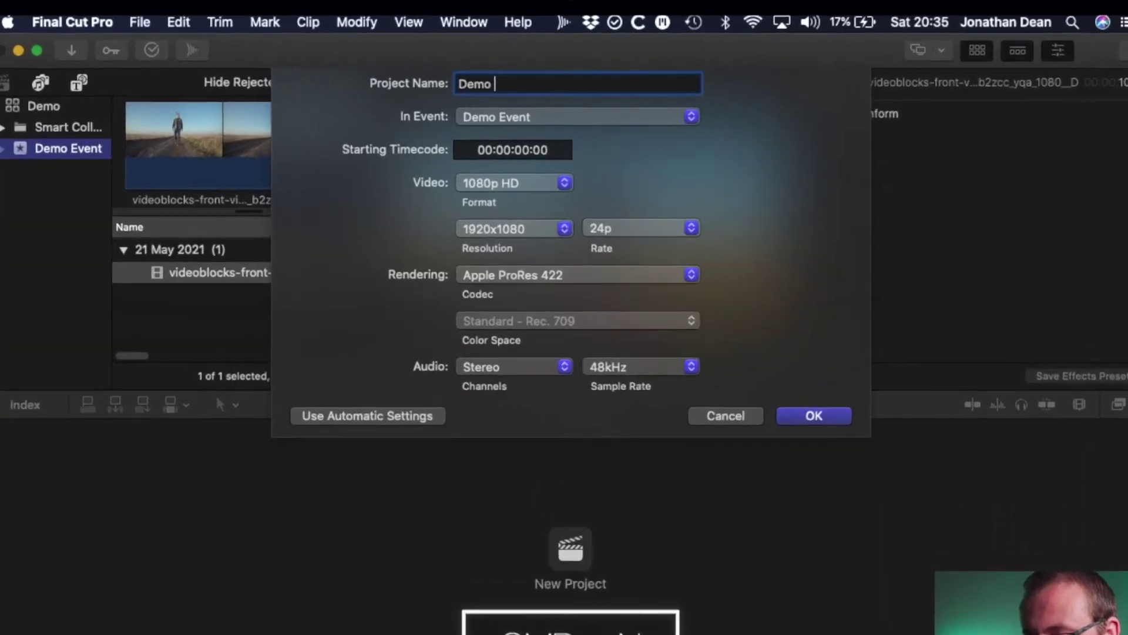
type("Pro")
type("ject")
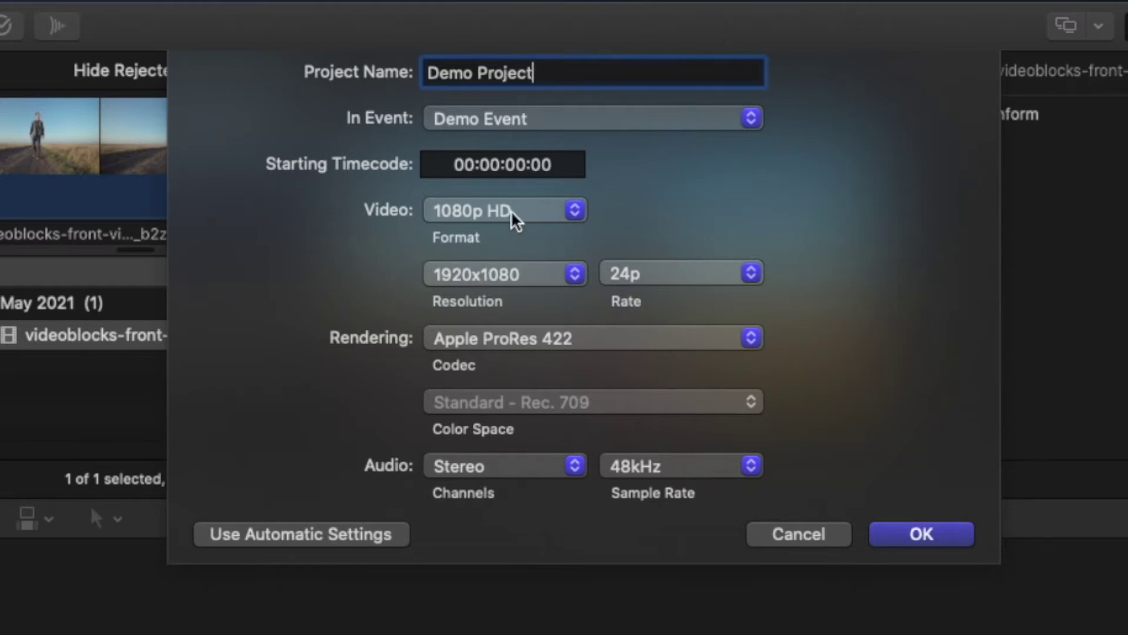
Set the project format to 1080p HD, 1920x1080 resolution, 24p frame rate
left_click(530, 211)
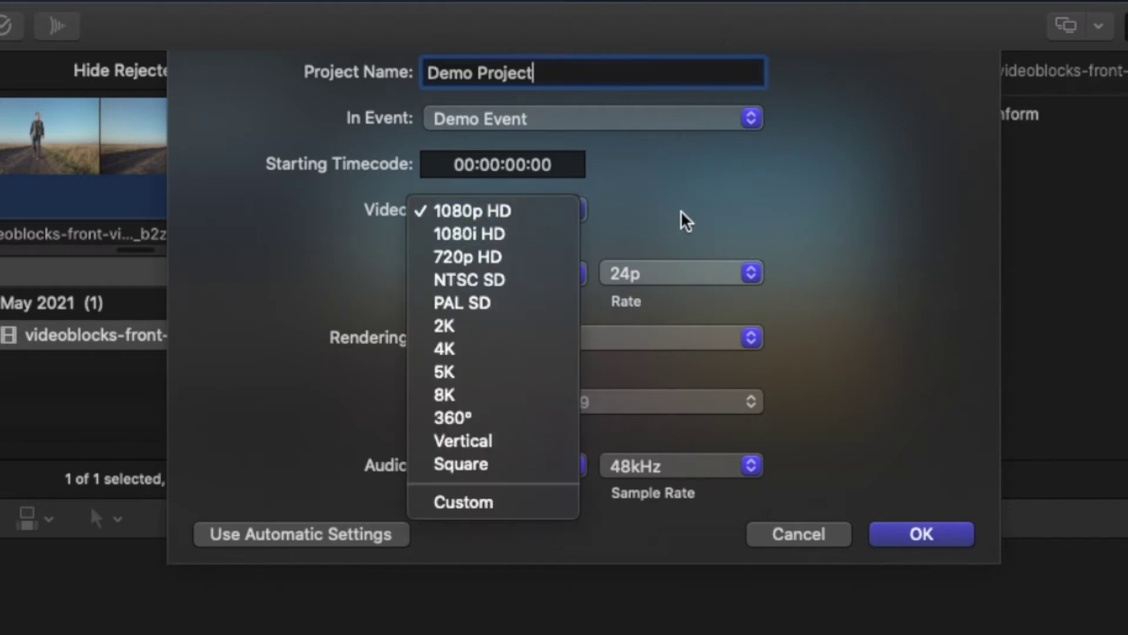
left_click(633, 212)
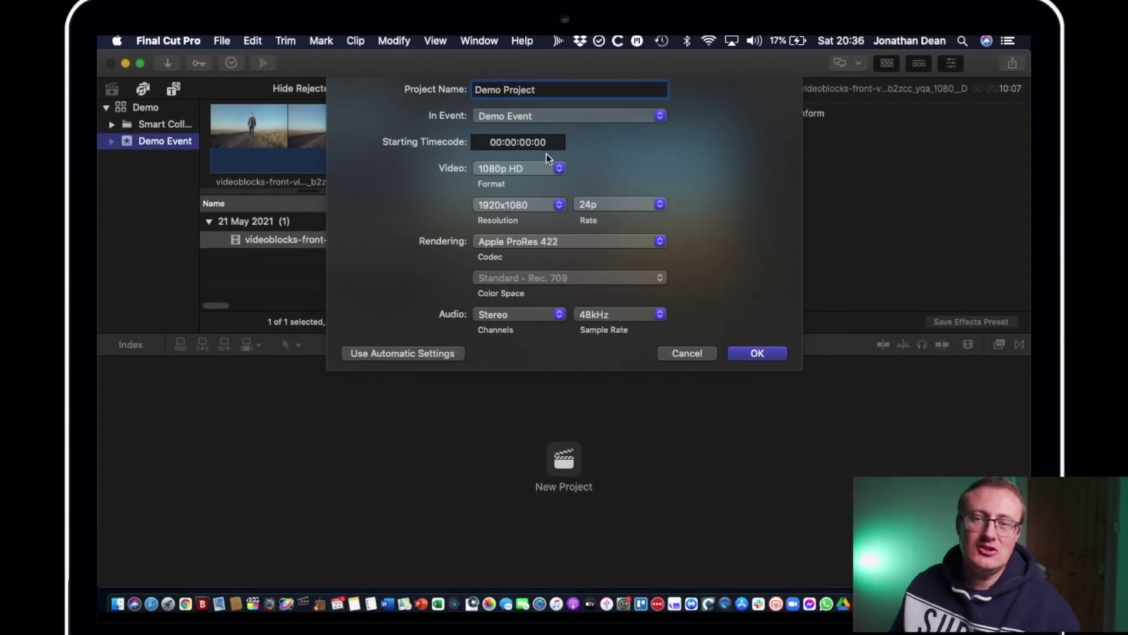
left_click(543, 167)
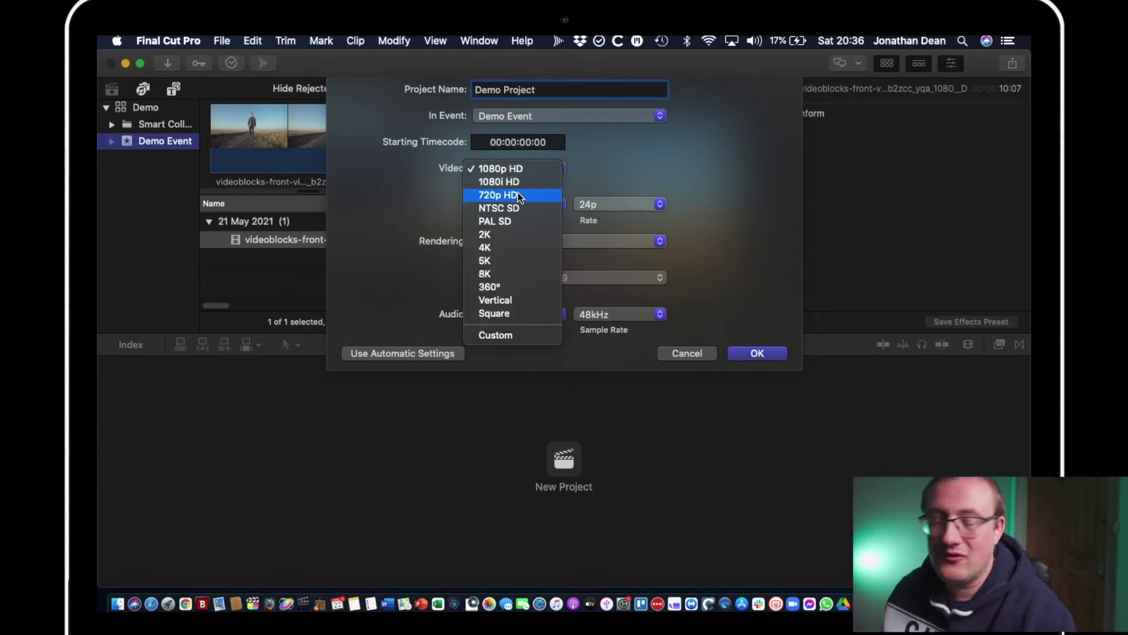
left_click(572, 218)
left_click(529, 204)
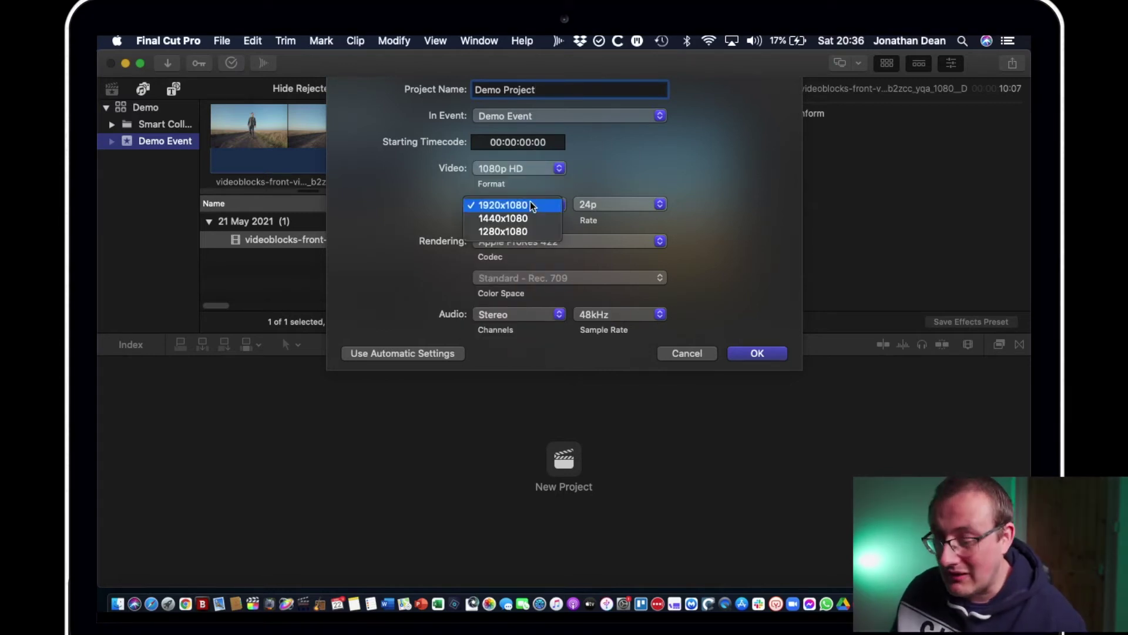
left_click(645, 204)
left_click(646, 203)
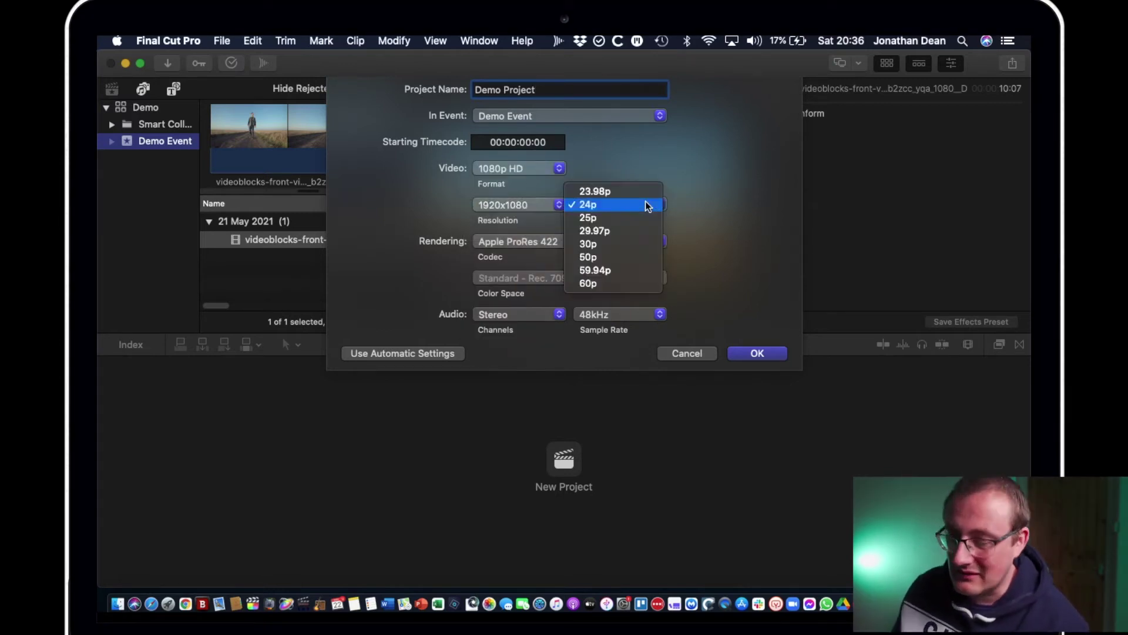
left_click(637, 204)
left_click(603, 204)
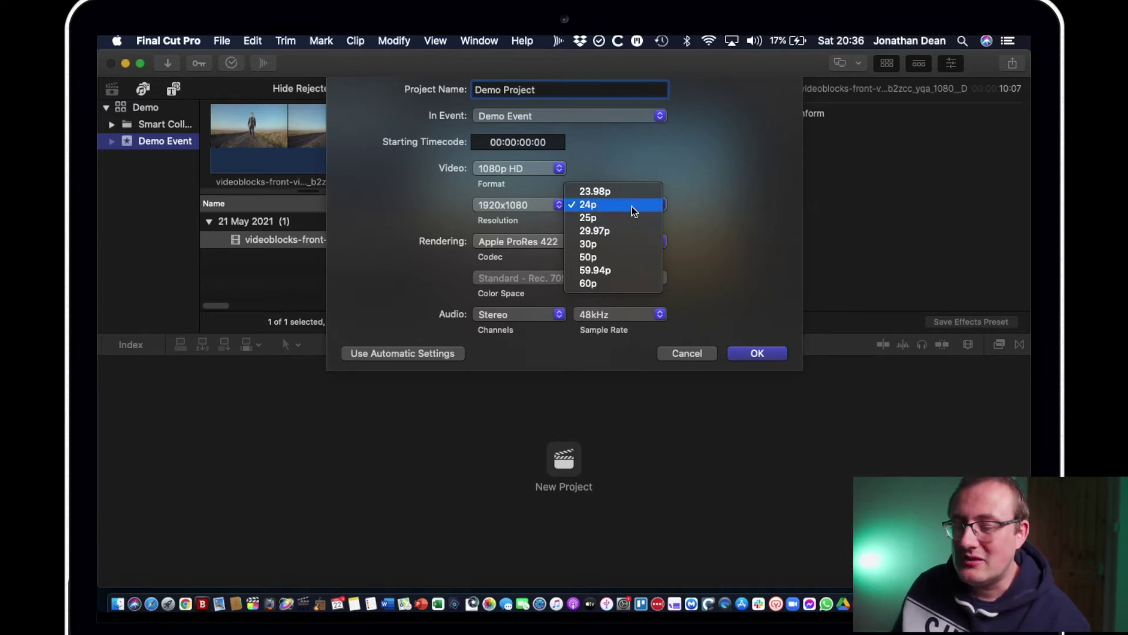
left_click(747, 193)
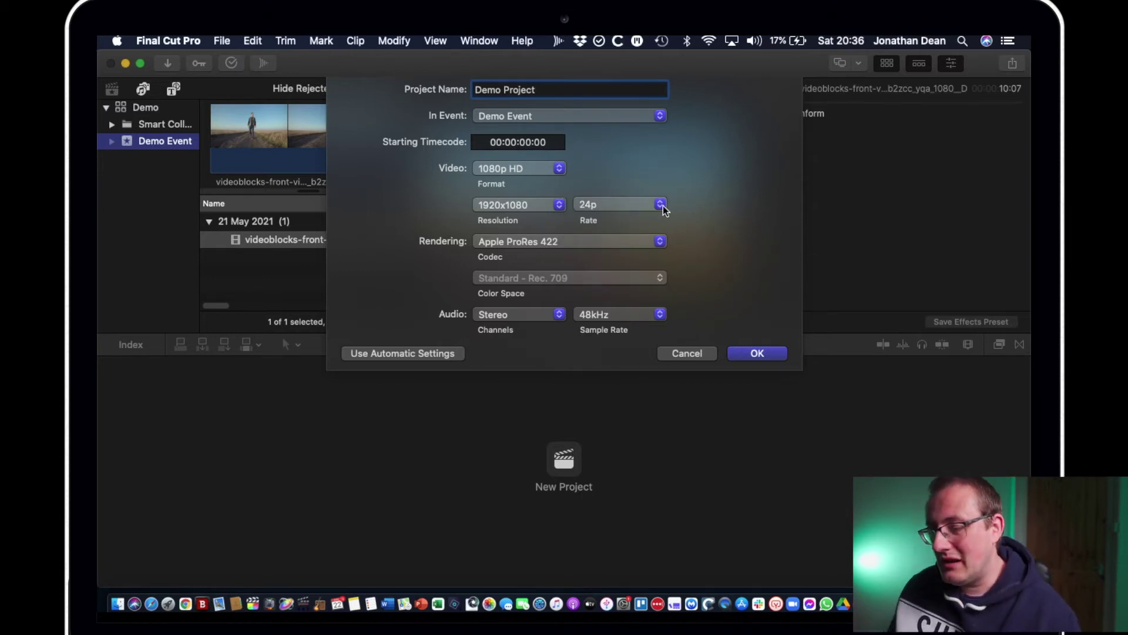
Create Demo Project with these settings and select it in the browser
left_click(761, 352)
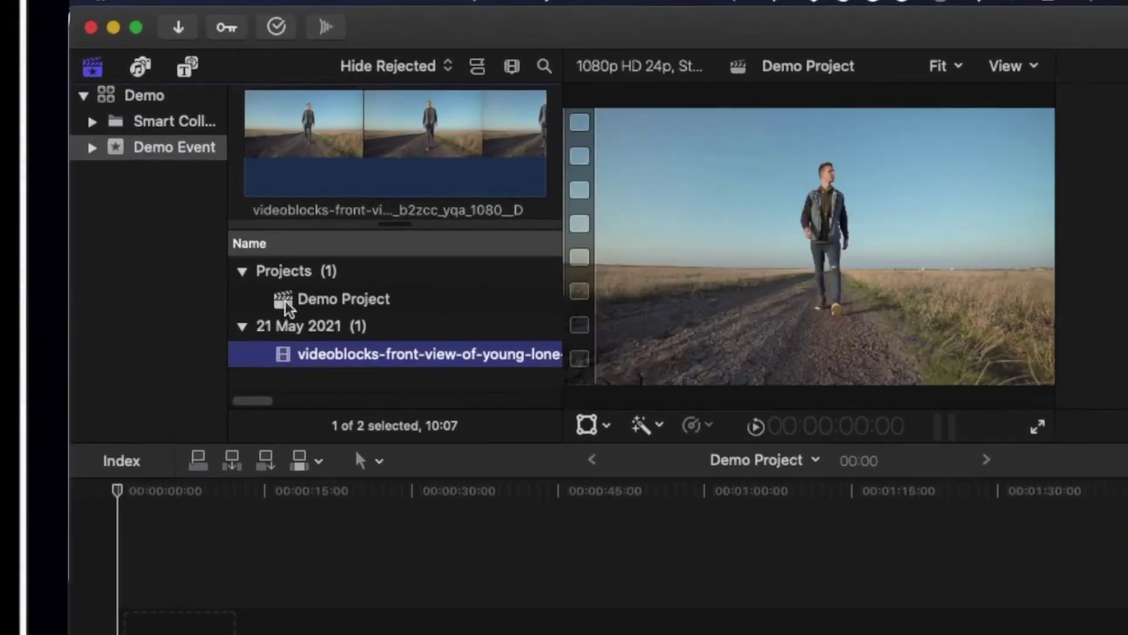
left_click(249, 258)
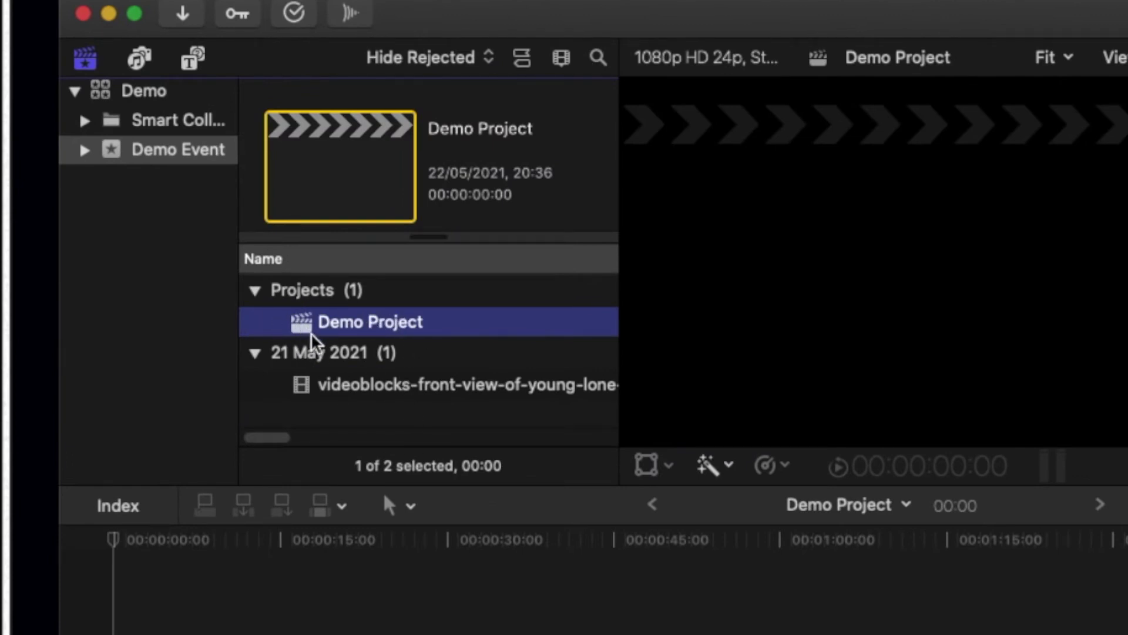
left_click(112, 154)
left_click(308, 322)
Add a 'Projects' event to the Demo library and move Demo Project into it
left_click(105, 97)
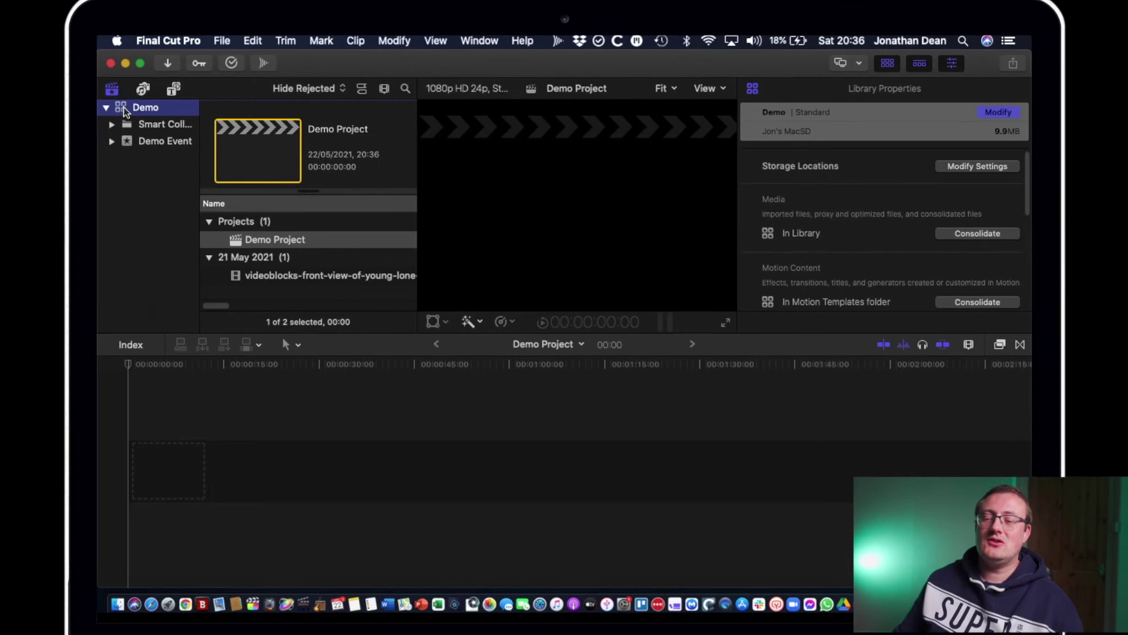
right_click(125, 111)
left_click(141, 114)
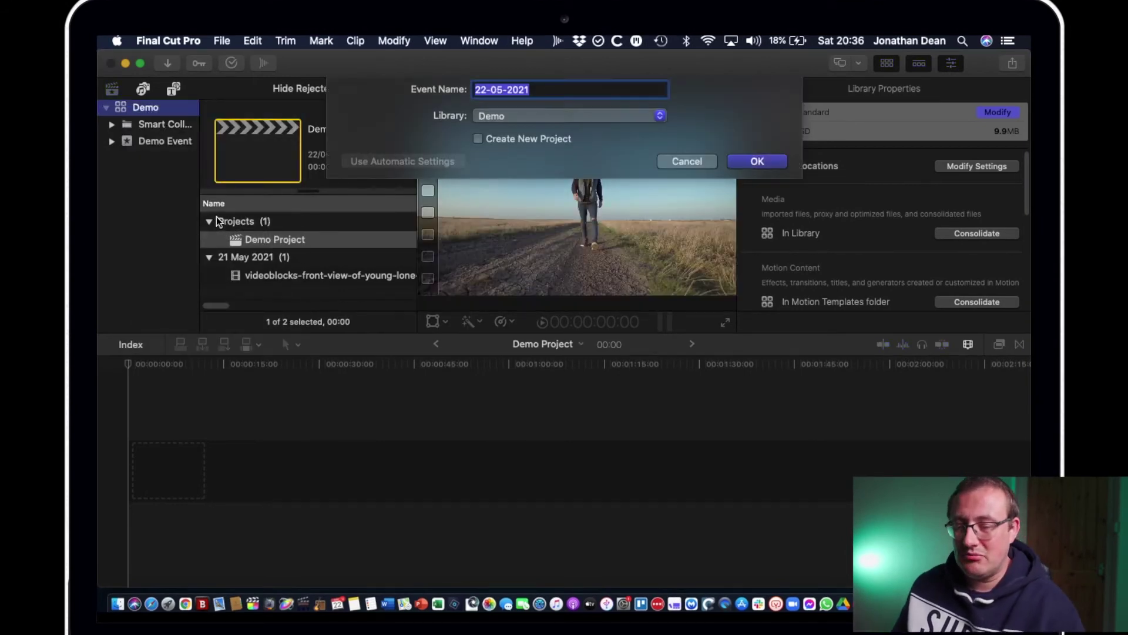
type("Project")
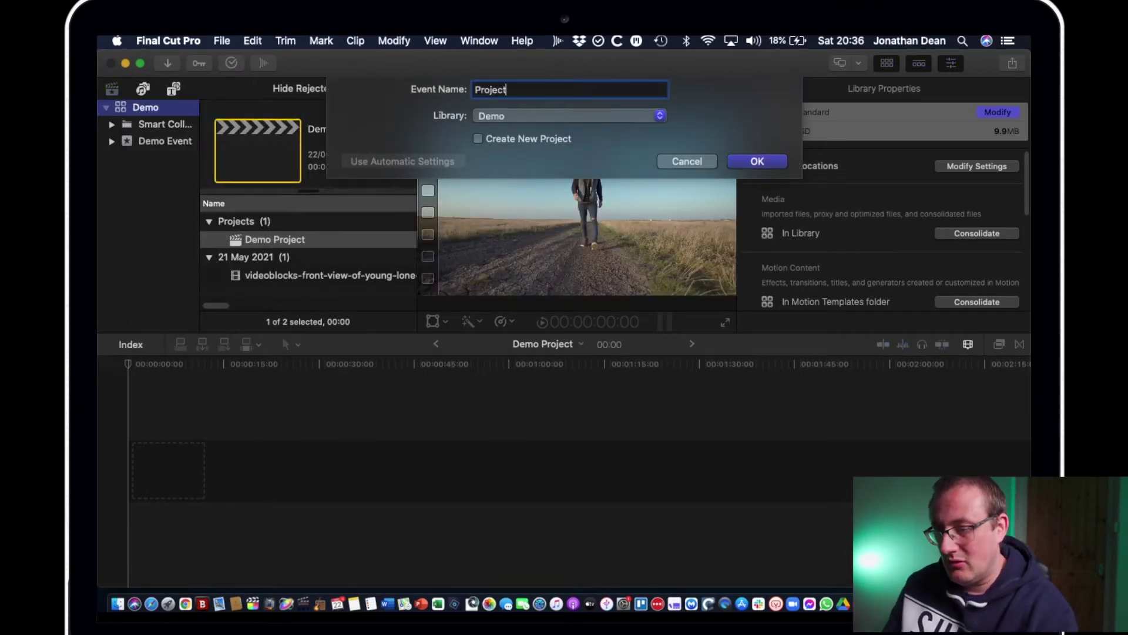
key("Return")
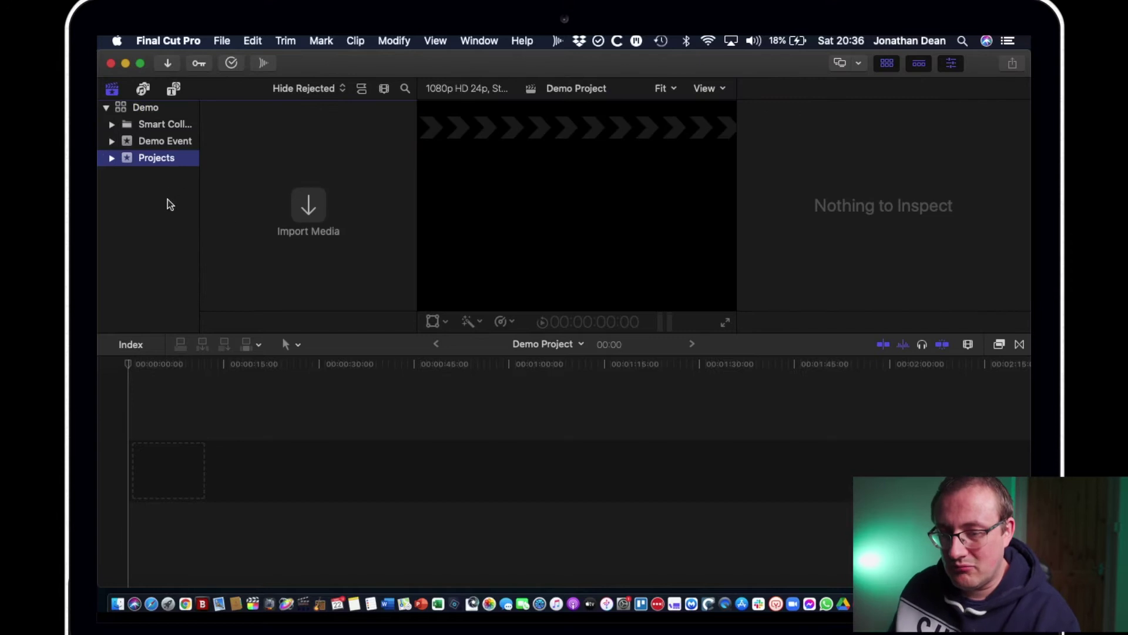
left_click(153, 143)
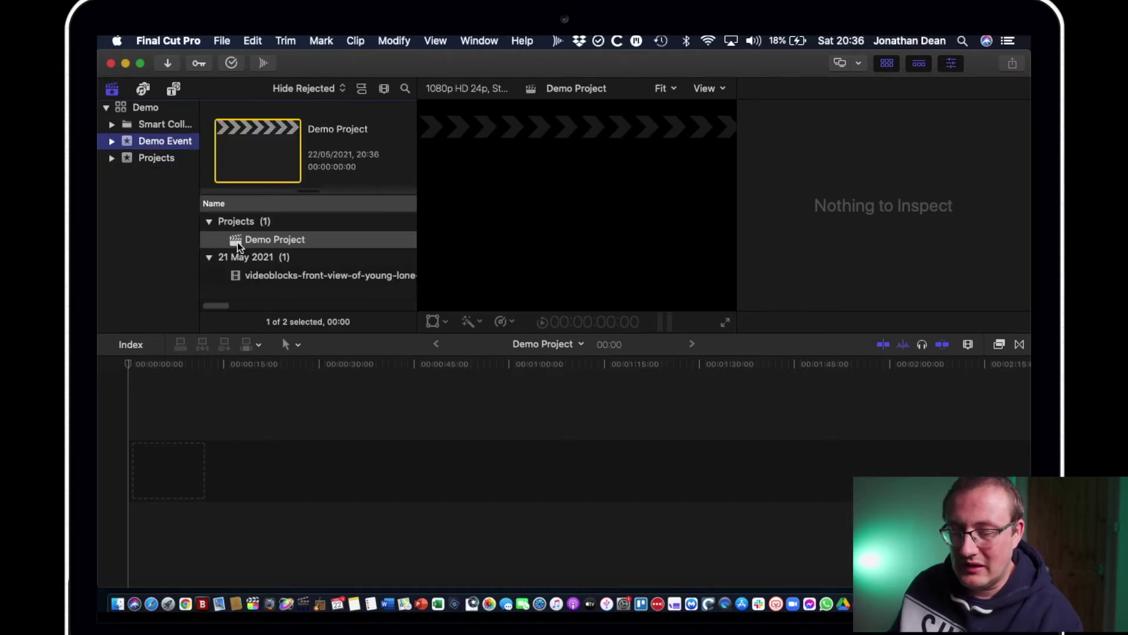
left_click_drag(239, 246, 153, 160)
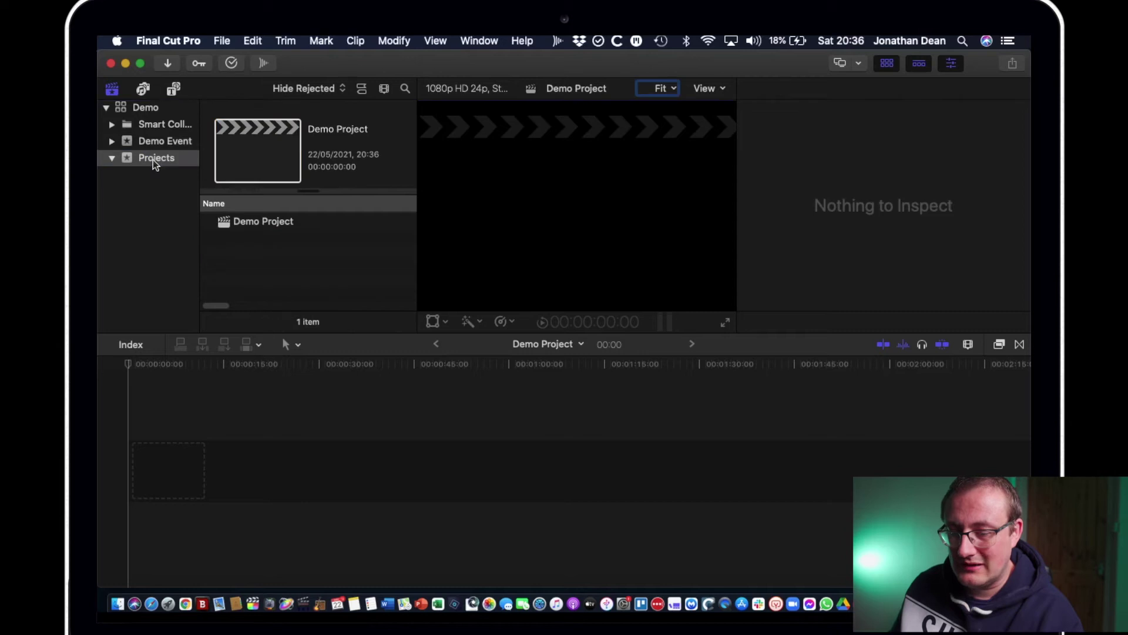
Append the videoblocks walking-man clip from Demo Event to the start of the Demo Project timeline
left_click(247, 225)
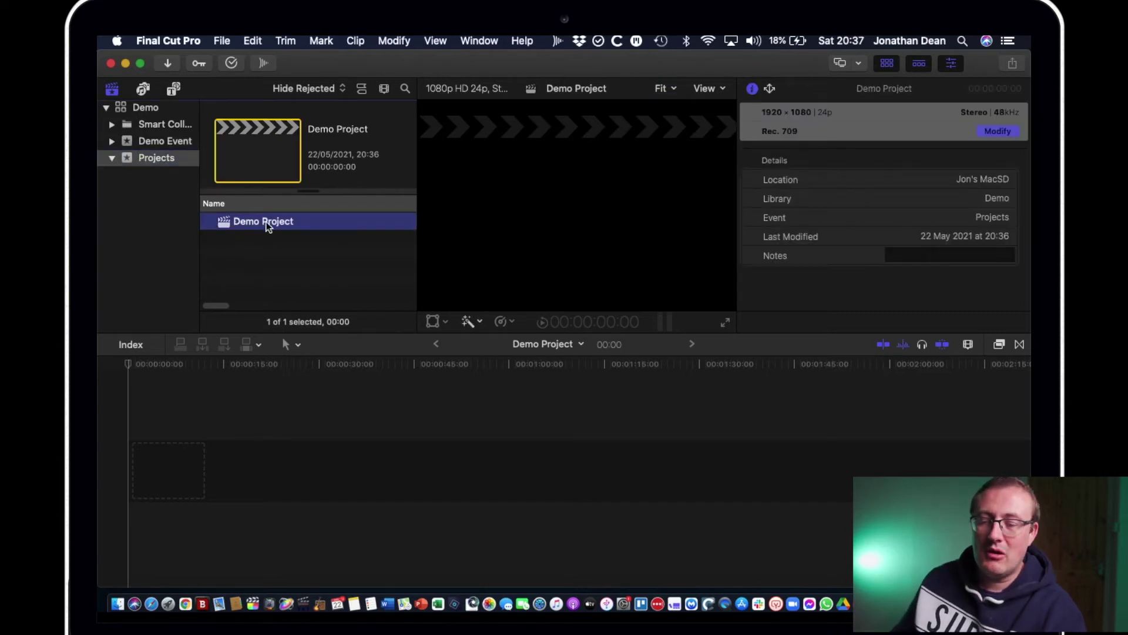
left_click(131, 144)
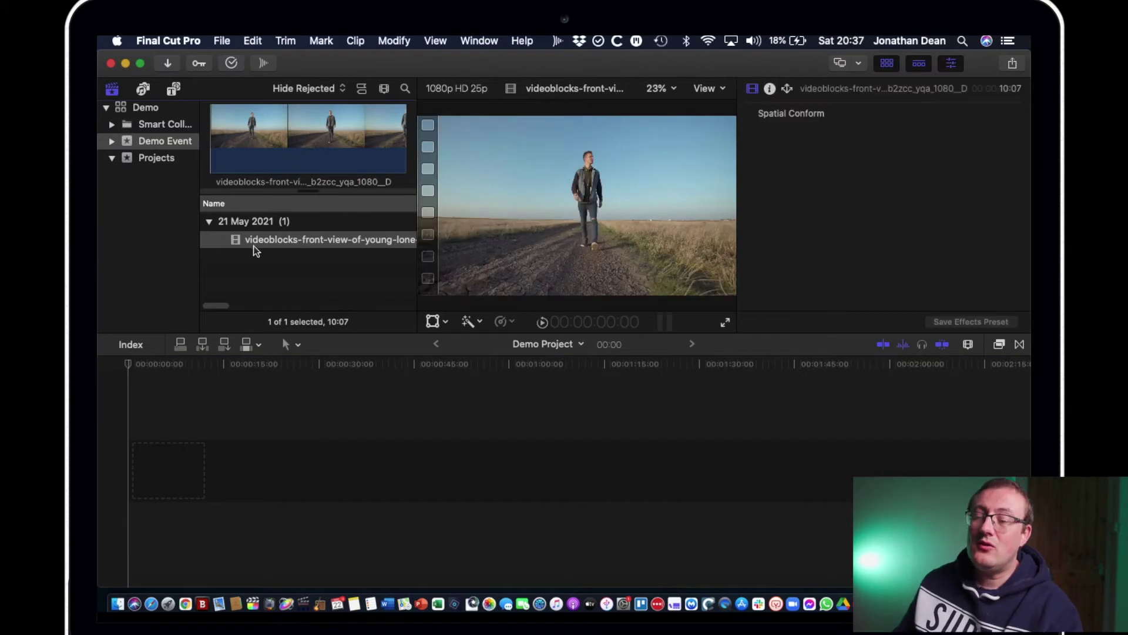
left_click_drag(245, 244, 159, 469)
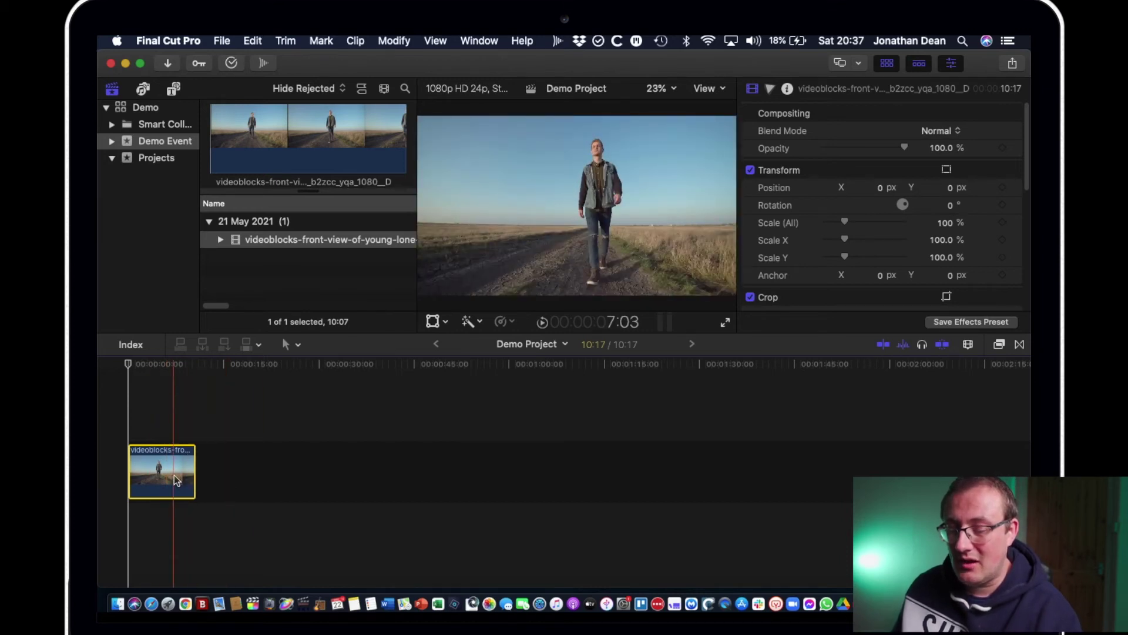
key("Delete")
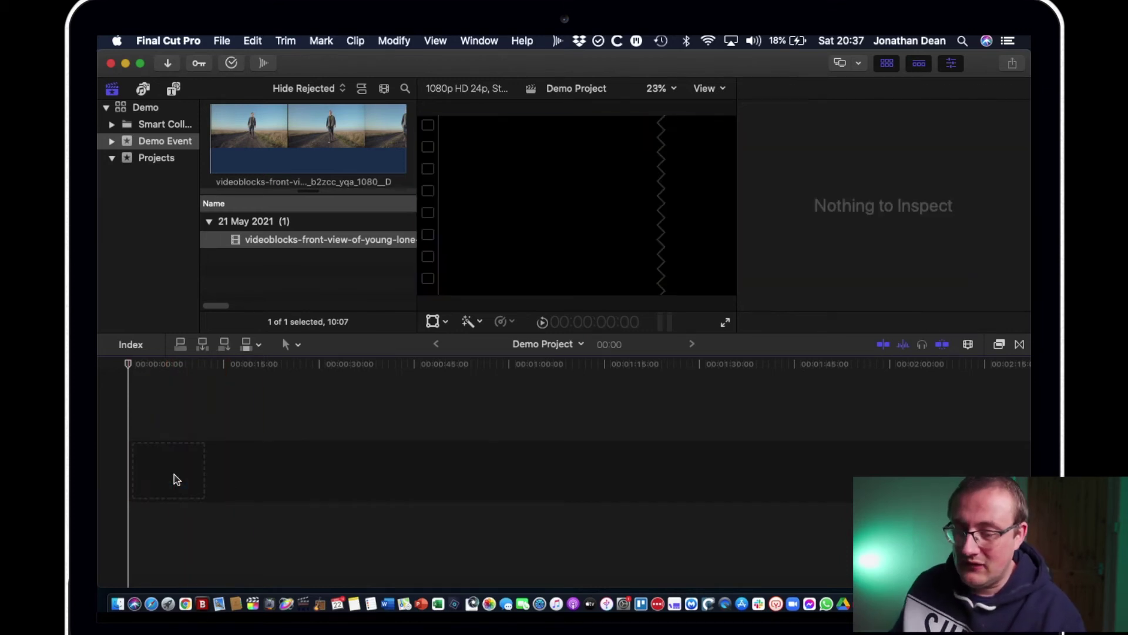
left_click(233, 245)
key("e")
left_click(135, 382)
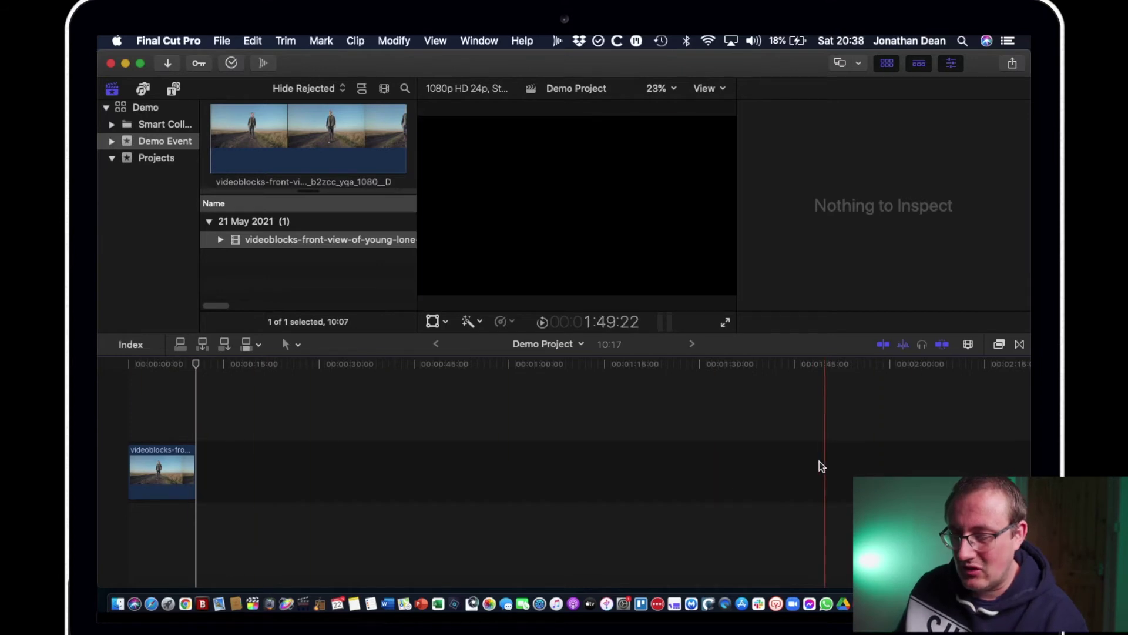
Blade the clip into two parts at the playhead with Cmd+B
left_click(161, 372)
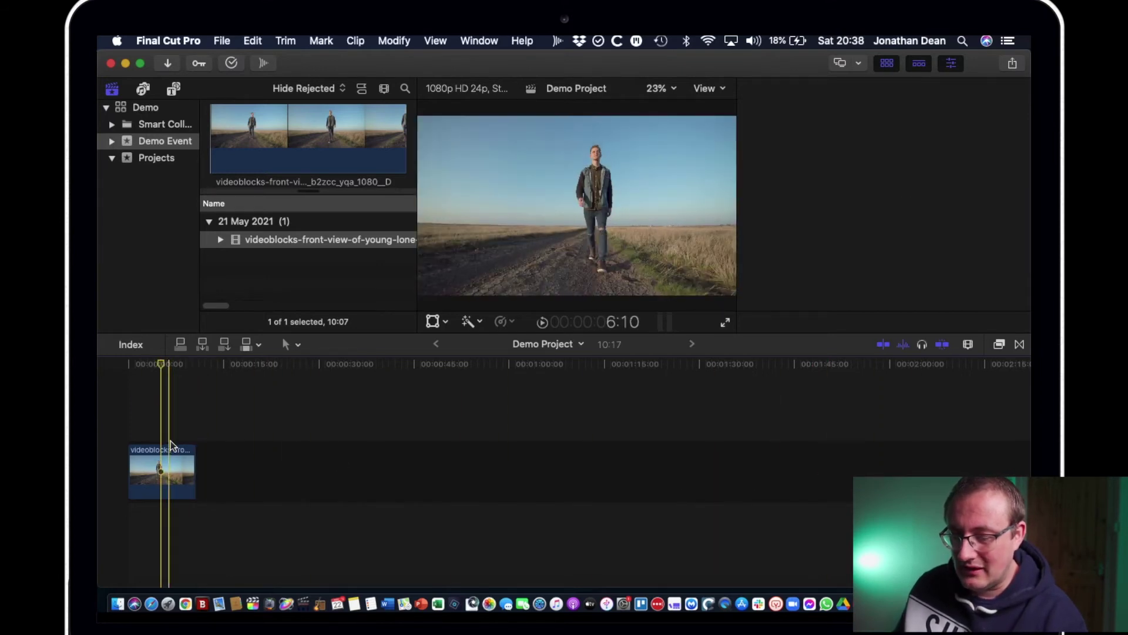
left_click(174, 458)
key("super+b")
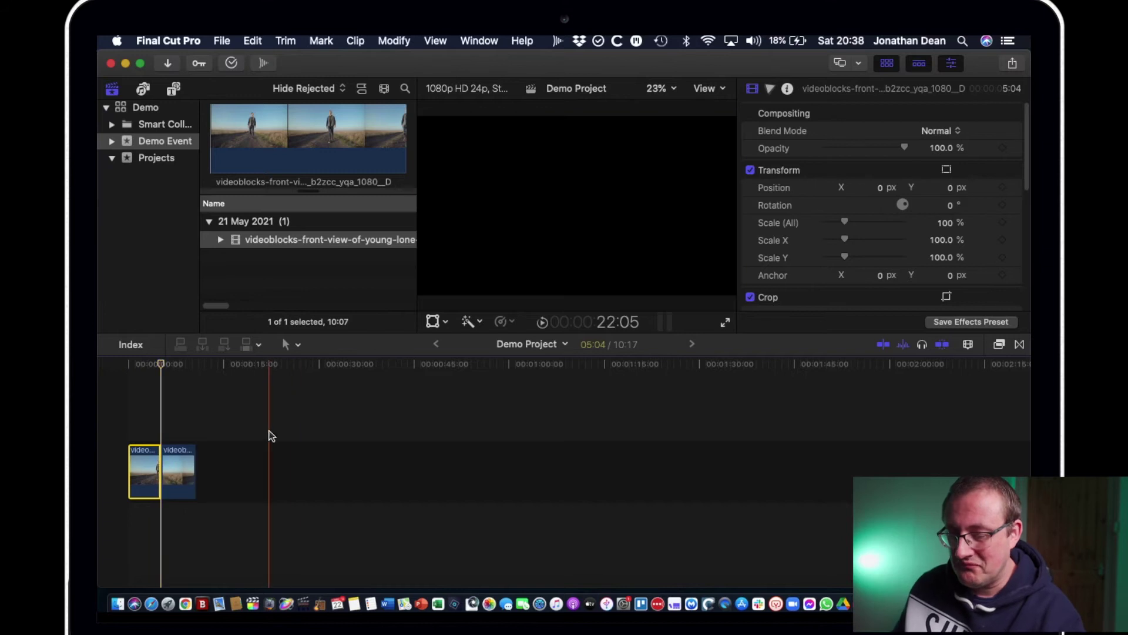
Move the second part right with the Position tool, leaving a gap to about one minute
left_click_drag(181, 464, 946, 464)
left_click_drag(171, 464, 365, 484)
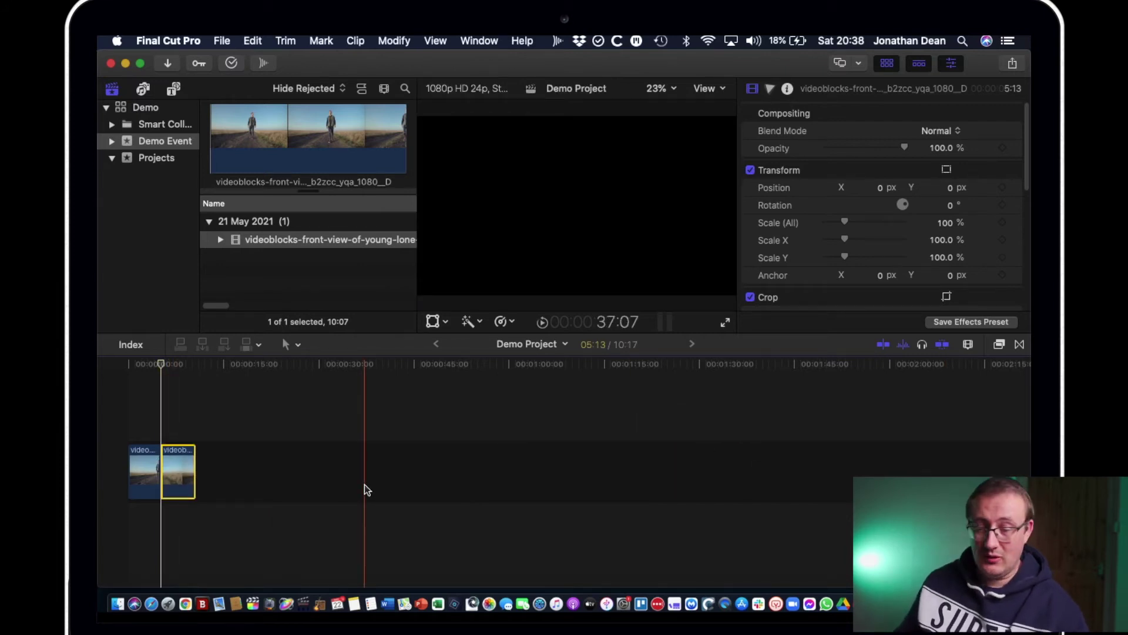
left_click_drag(195, 473, 235, 481)
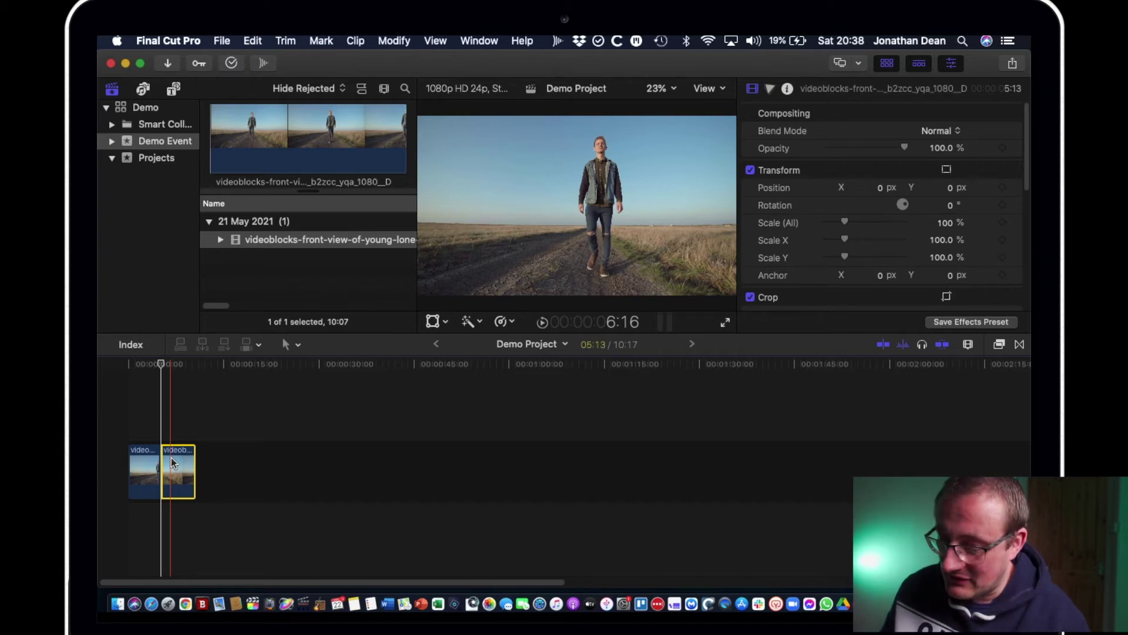
key("p")
left_click_drag(178, 470, 621, 456)
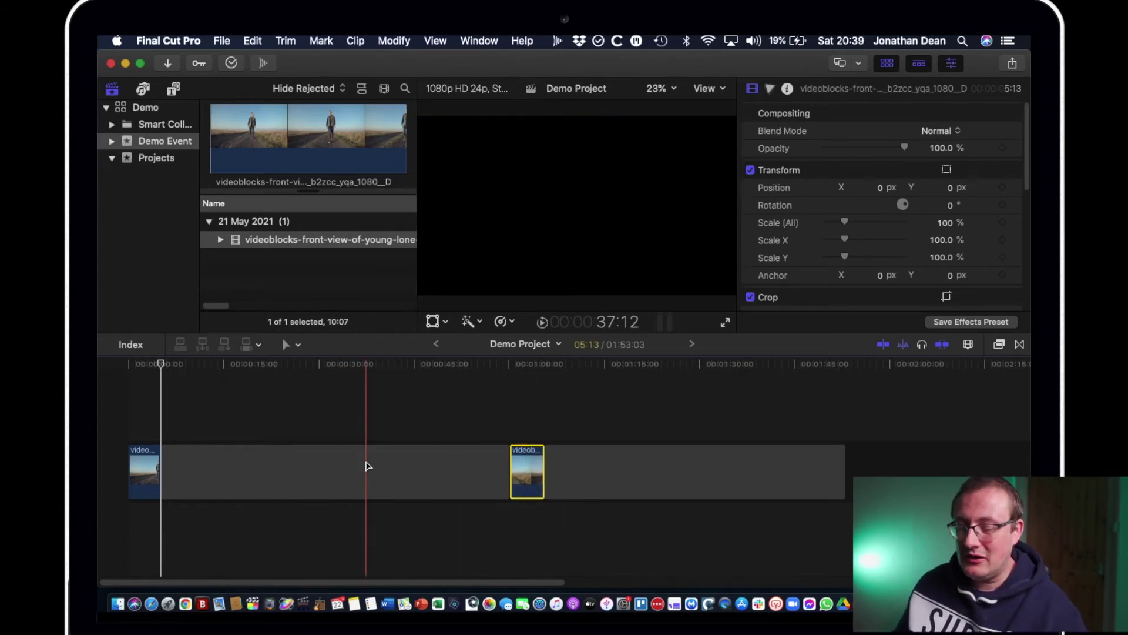
Delete the gap and drag the second part back against the first, overriding connections
left_click(367, 466)
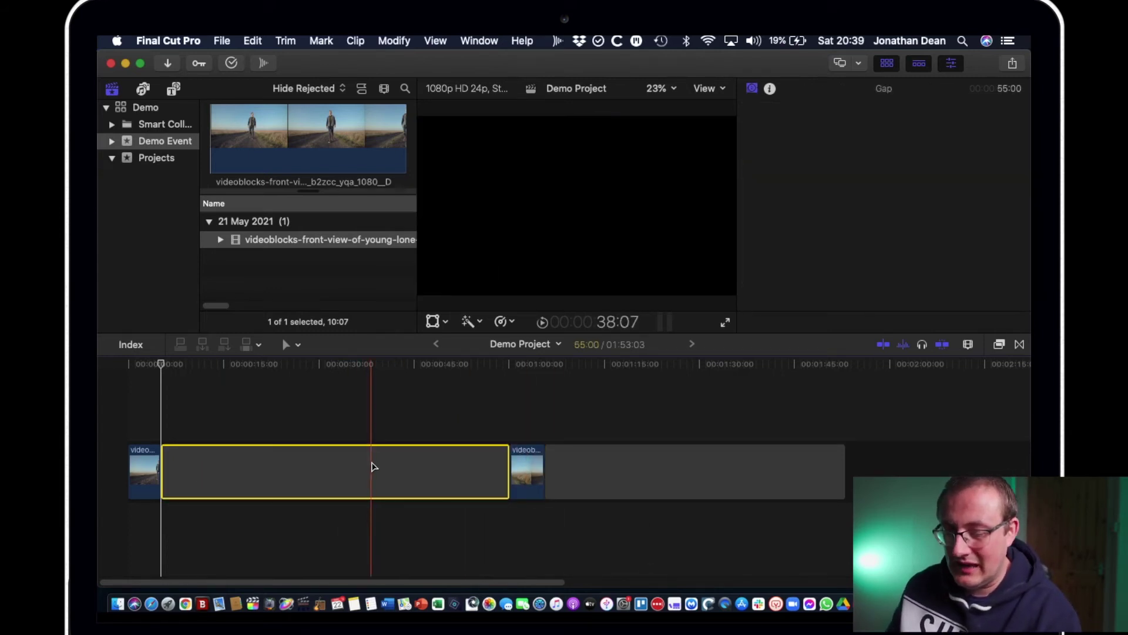
key("BackSpace")
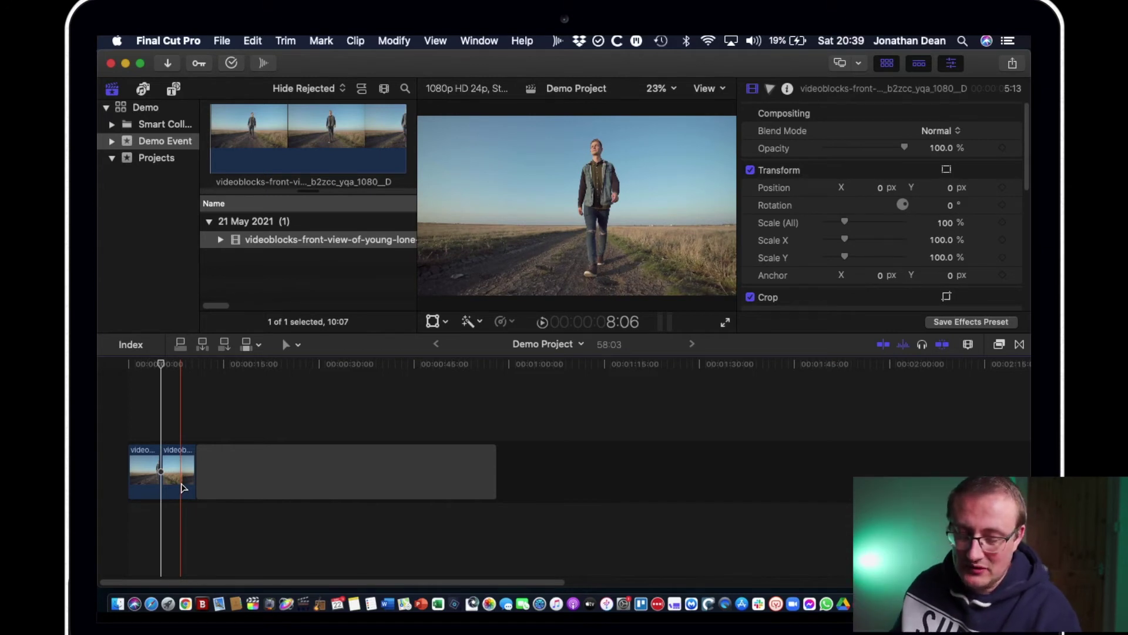
key("grave")
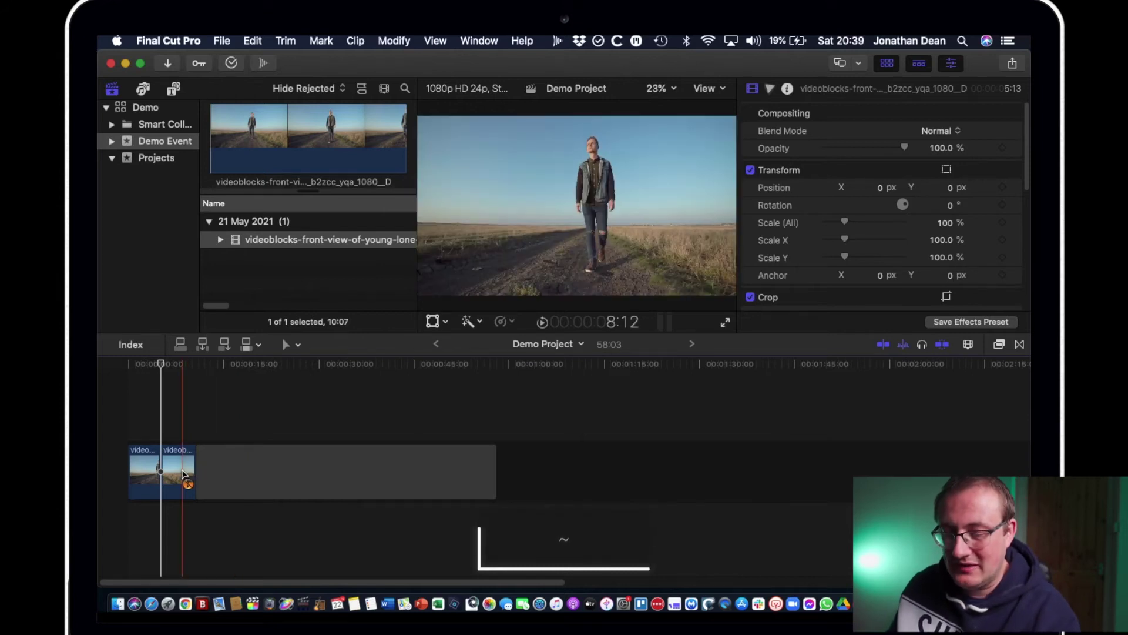
mouse_move(191, 467)
left_mouse_down()
mouse_move(317, 463)
mouse_move(391, 435)
mouse_move(198, 476)
left_mouse_up()
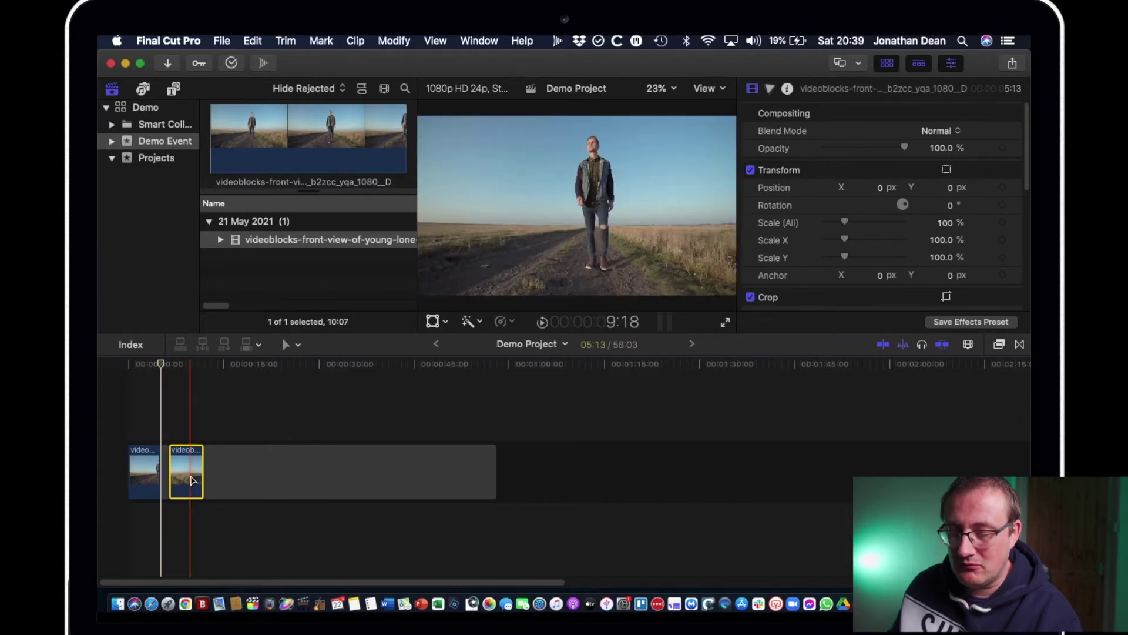
mouse_move(191, 480)
left_mouse_down()
mouse_move(471, 468)
mouse_move(175, 475)
mouse_move(453, 475)
mouse_move(187, 473)
left_mouse_up()
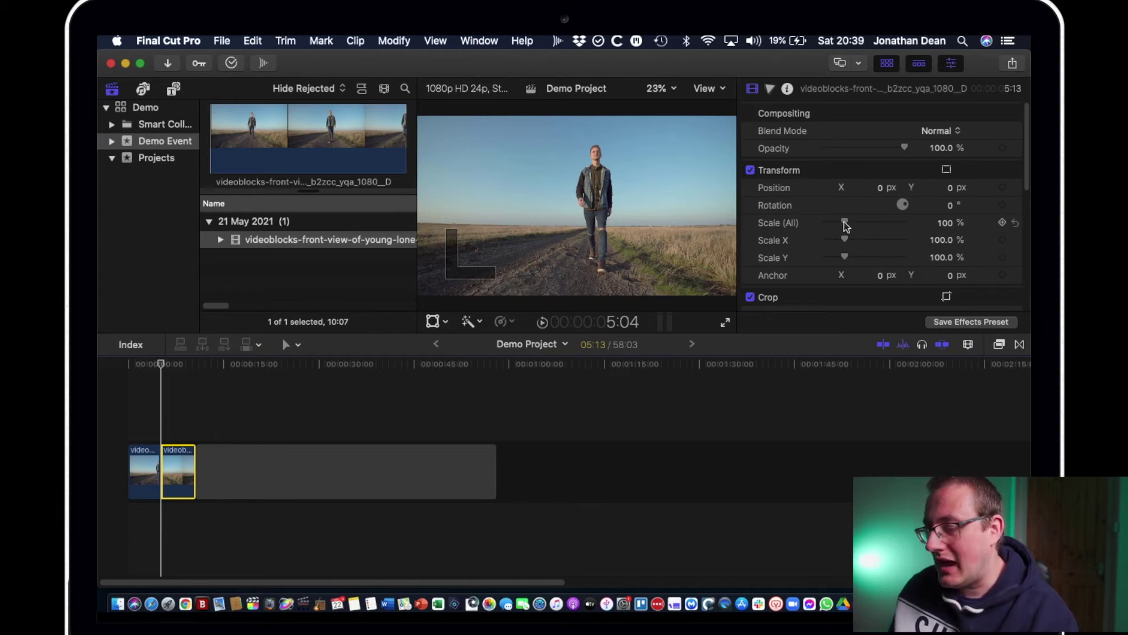
Keyframe the second clip from 243% scale on the sky down to 154% framing the road
left_click_drag(845, 225, 952, 274)
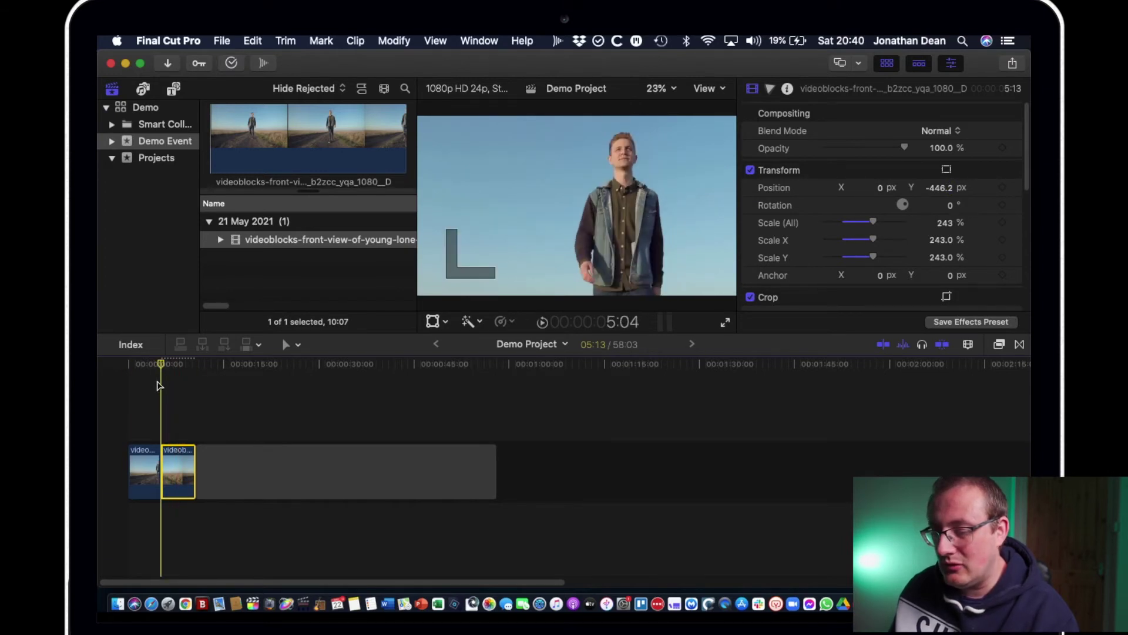
mouse_move(161, 365)
left_mouse_down()
mouse_move(174, 364)
mouse_move(163, 363)
left_mouse_up()
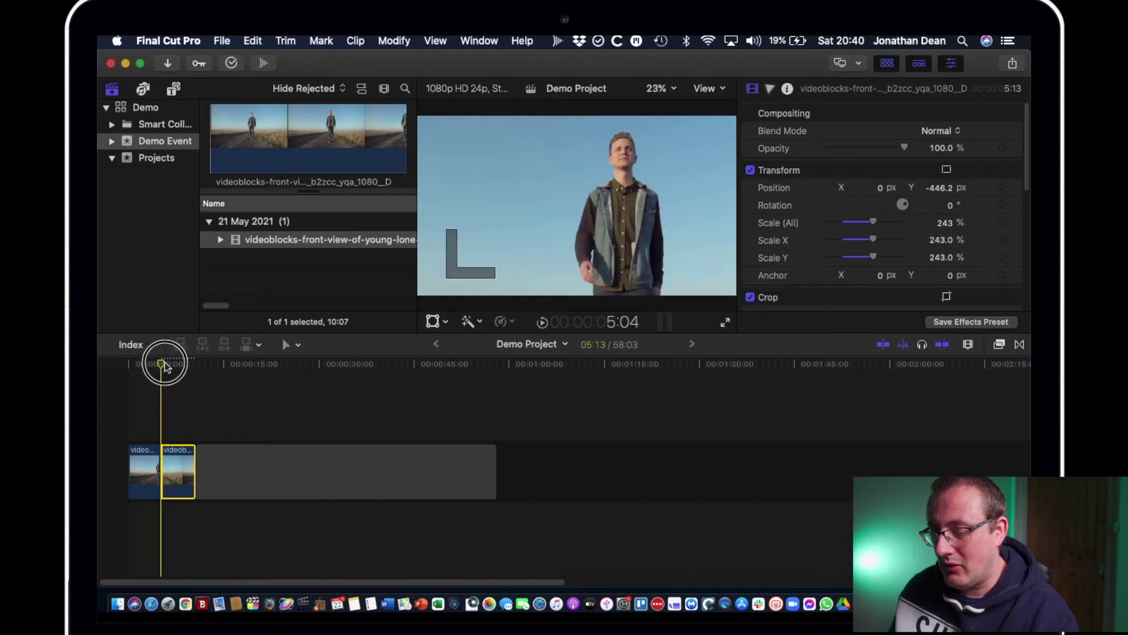
left_click(1005, 189)
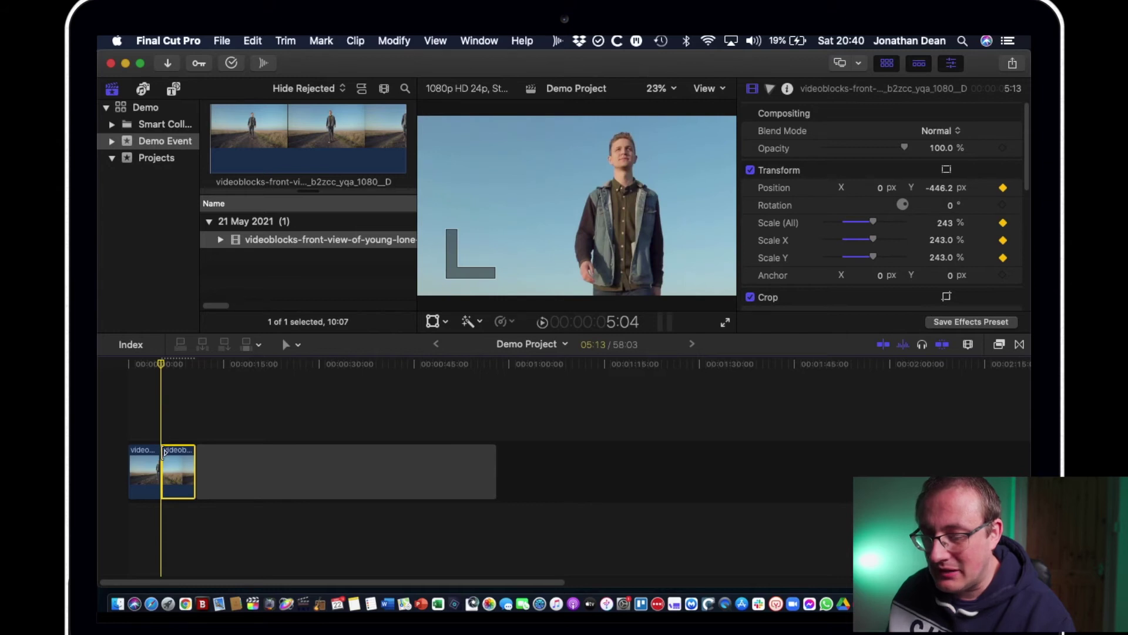
left_click_drag(195, 362, 185, 365)
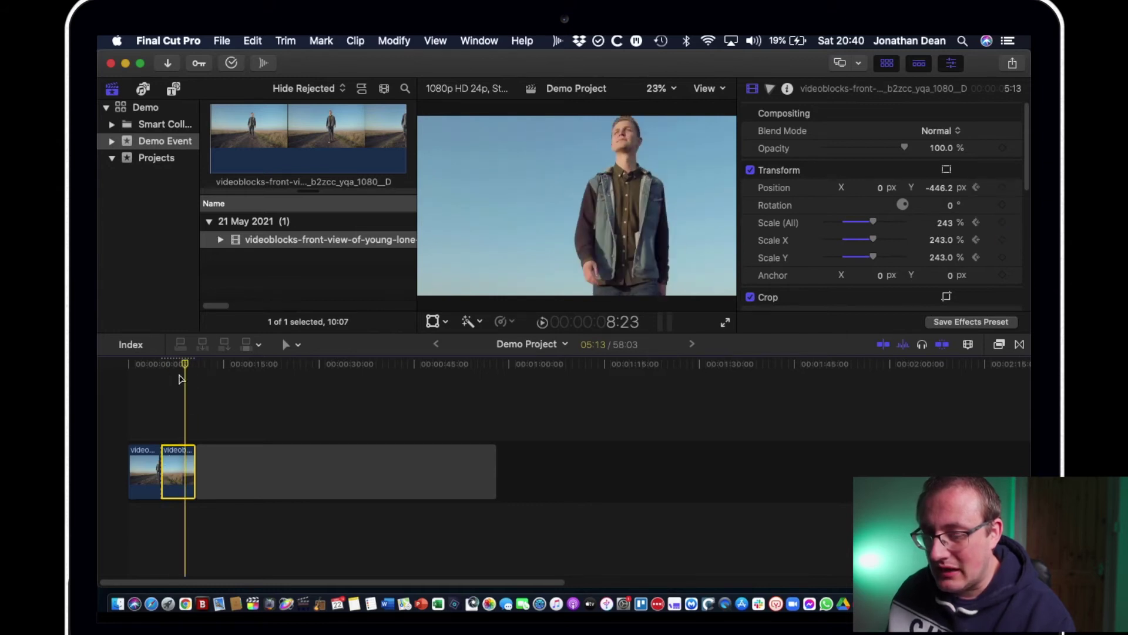
left_click_drag(872, 223, 854, 229)
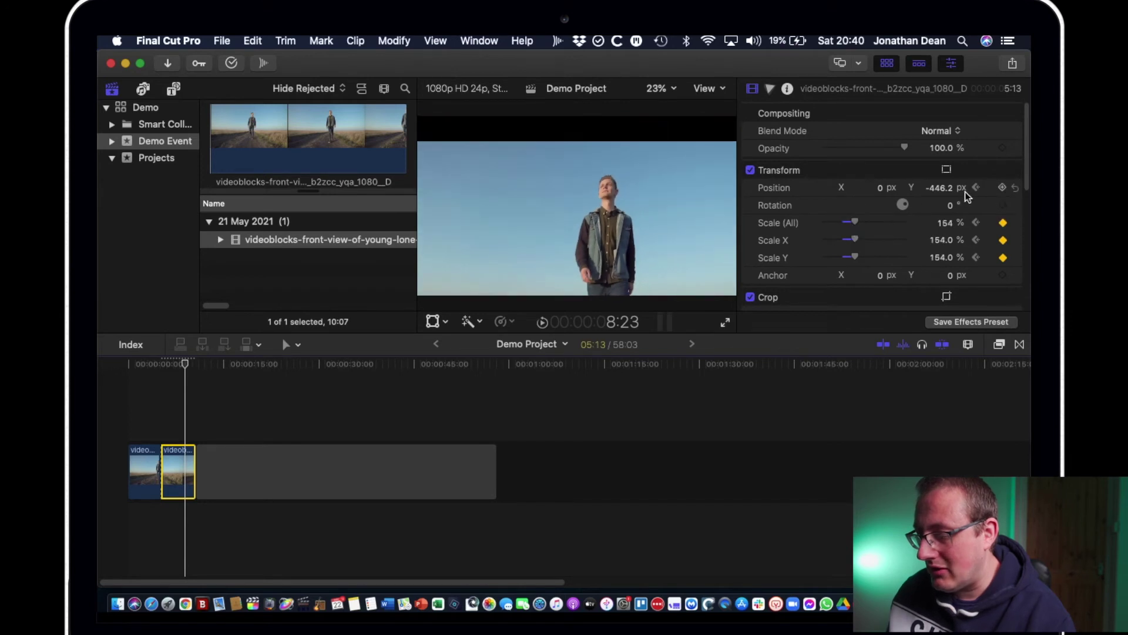
left_click_drag(946, 189, 949, 151)
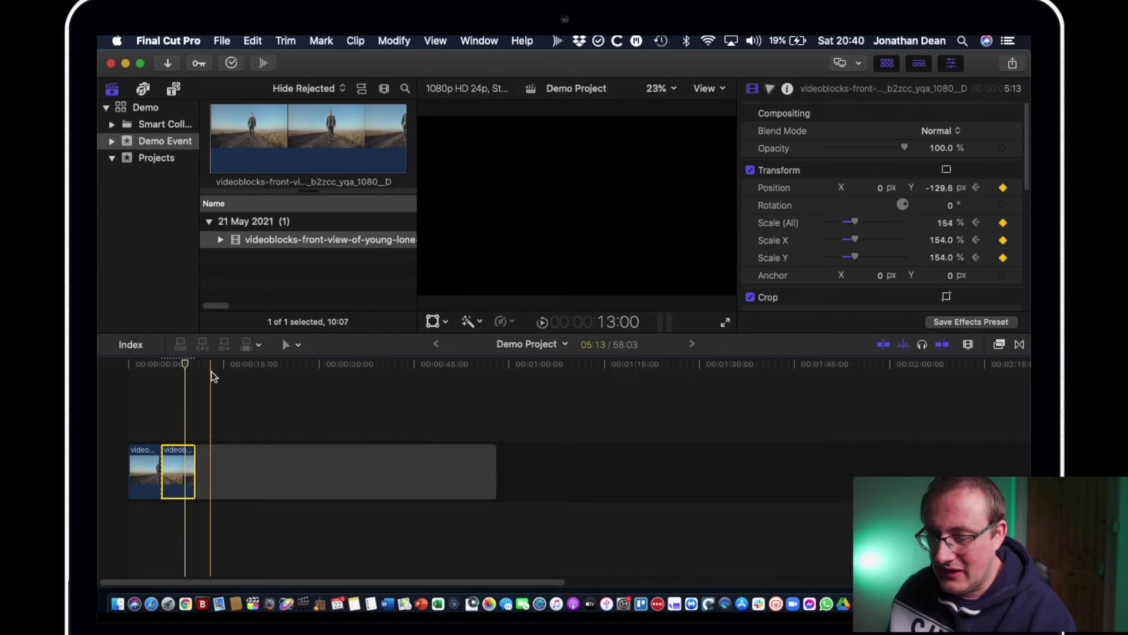
Play back the animation from the clip start, then park partway into the clip
left_click(164, 367)
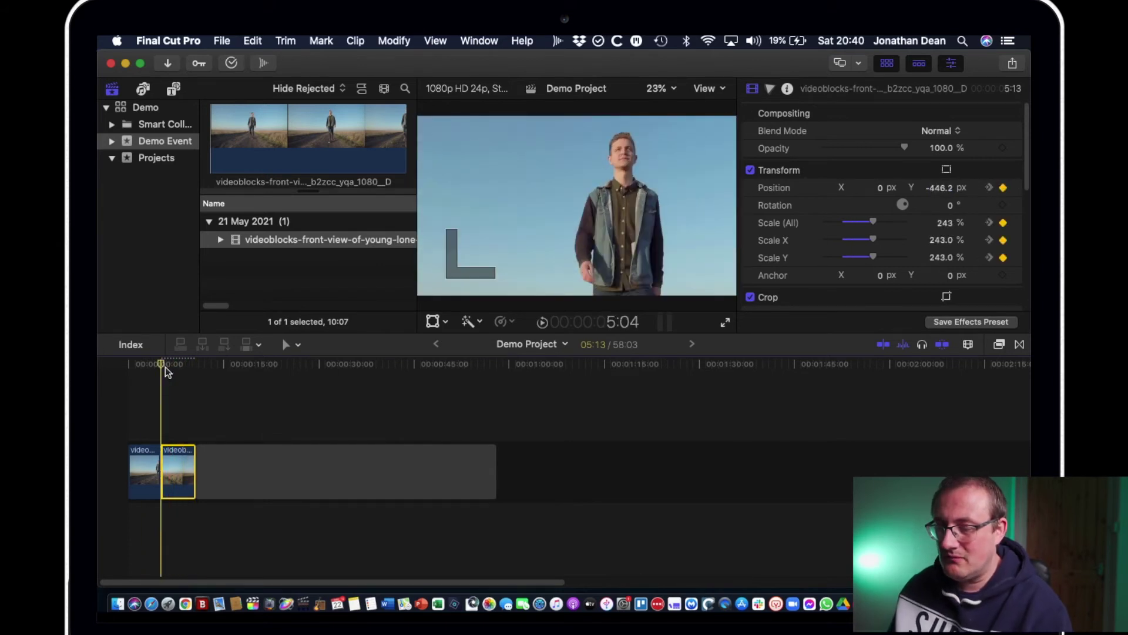
key("space")
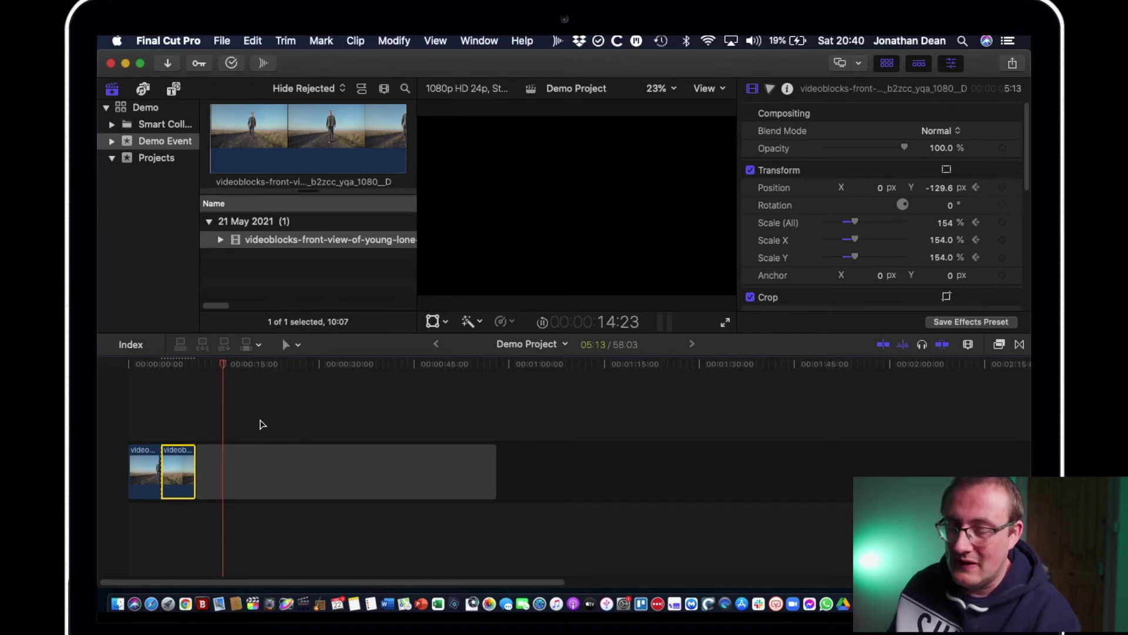
key("space")
scroll(882, 234, "down", 10)
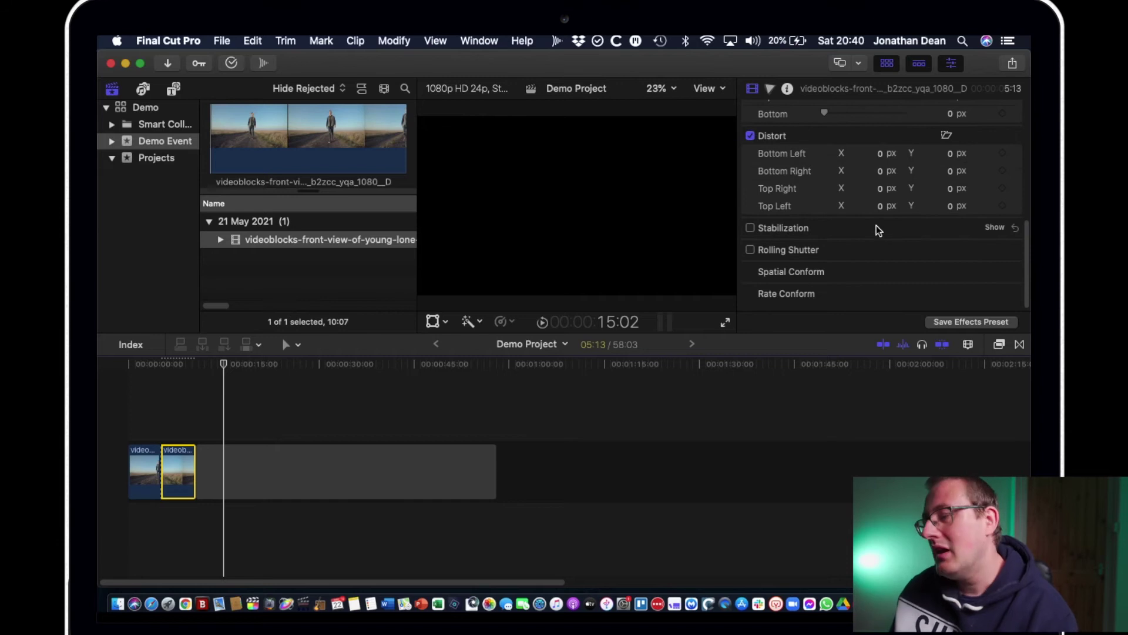
scroll(876, 224, "up", 10)
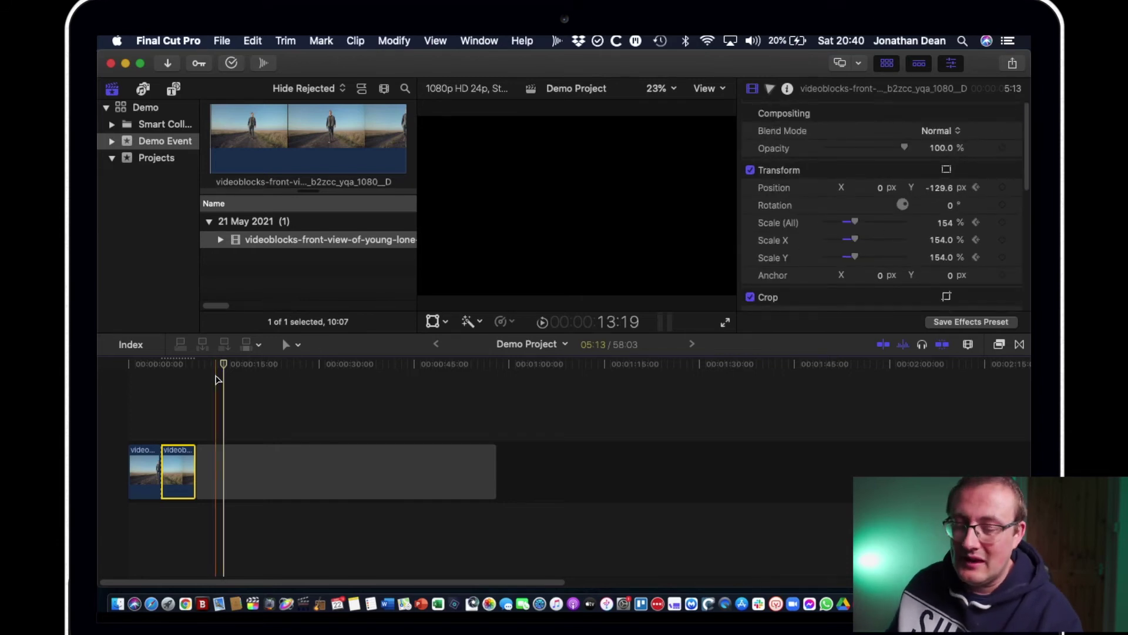
left_click_drag(213, 366, 187, 366)
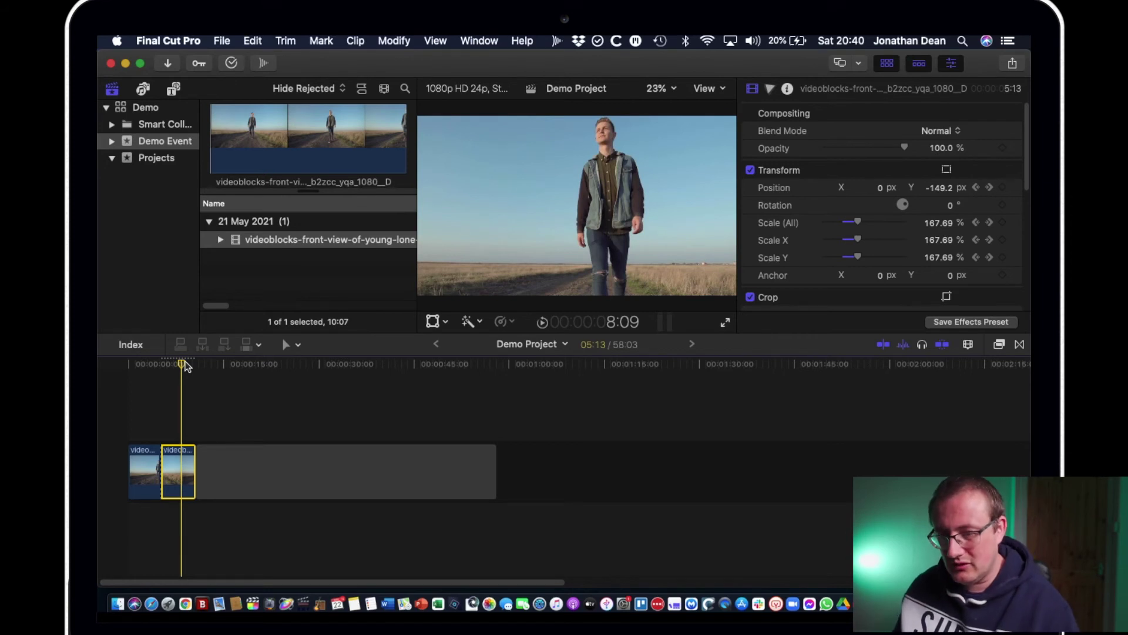
Connect a Basic Title from the Edit menu, scrub through it, then delete it
left_click(253, 40)
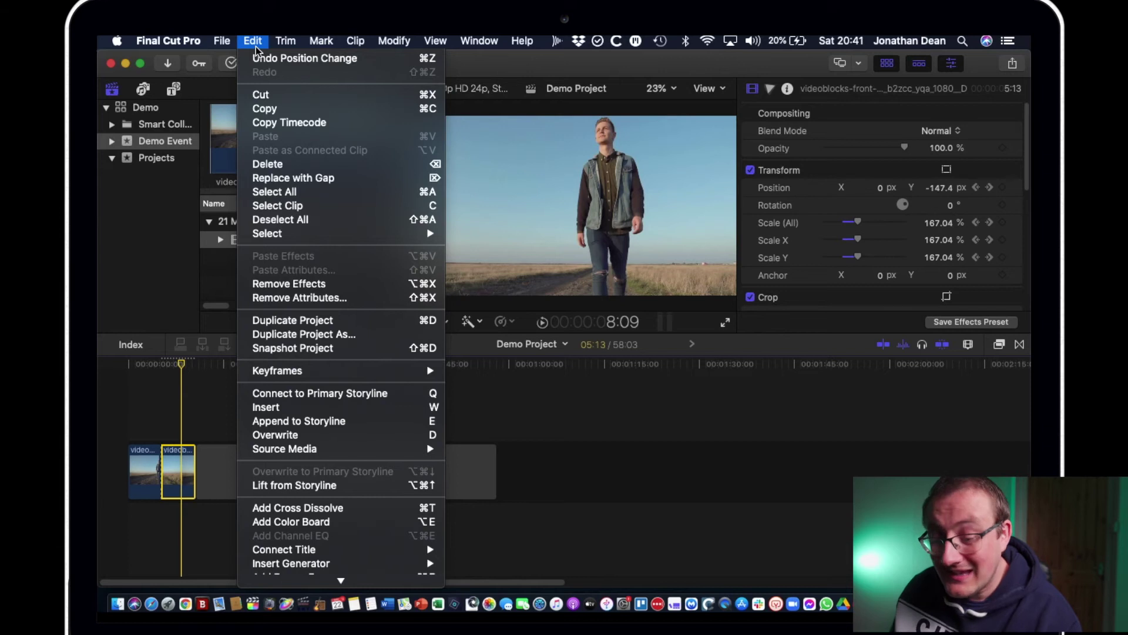
mouse_move(352, 551)
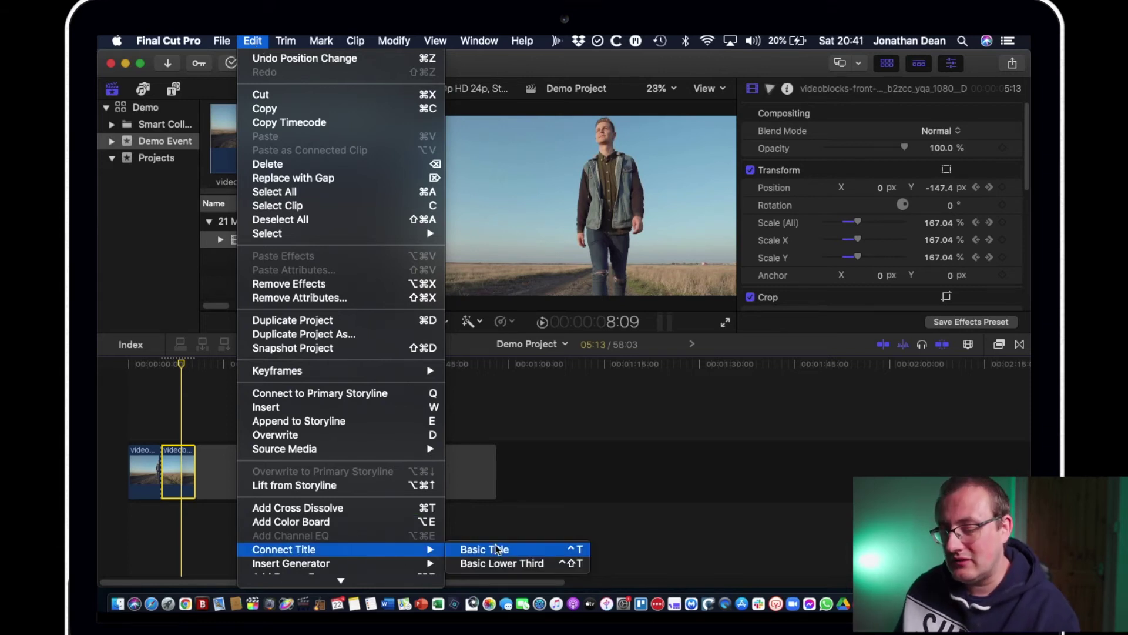
left_click(506, 556)
left_click(197, 374)
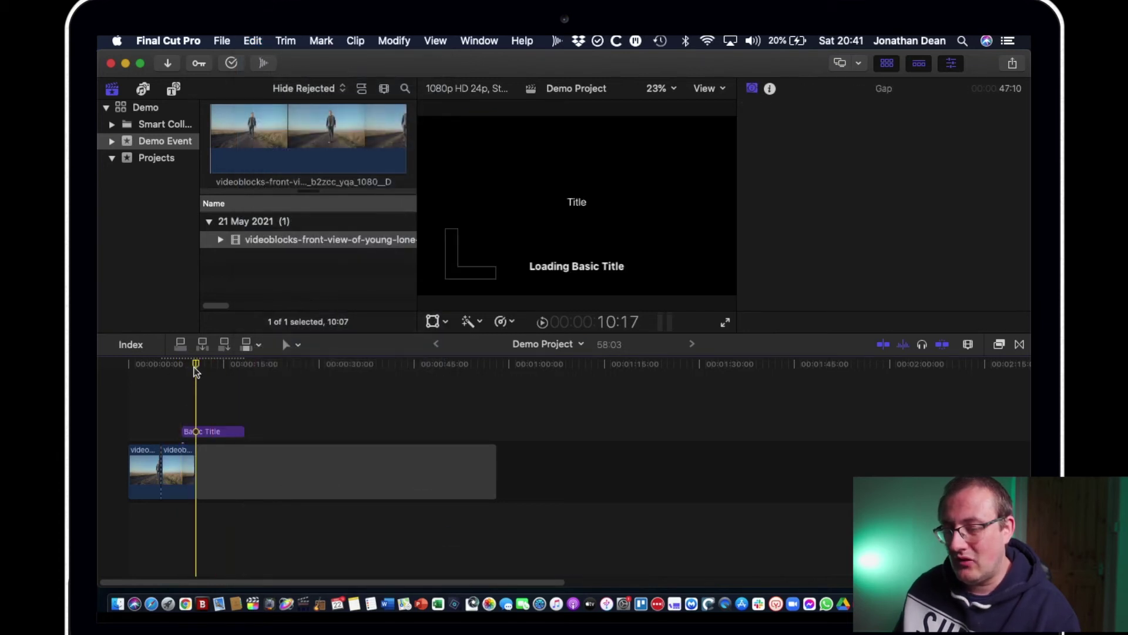
left_click_drag(197, 376, 228, 376)
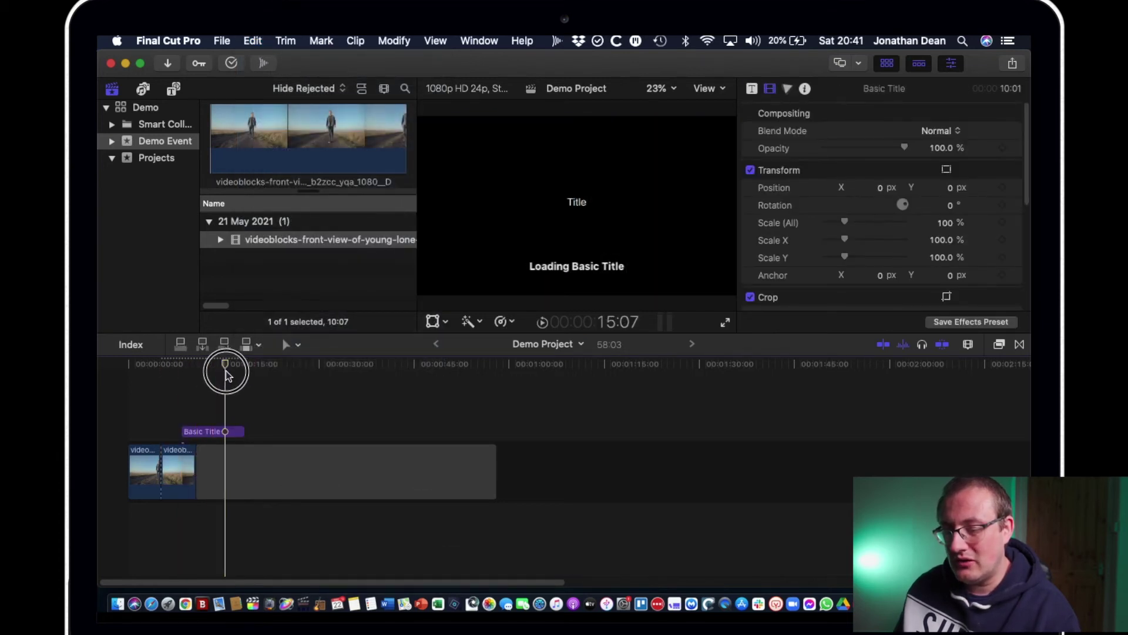
left_click(219, 432)
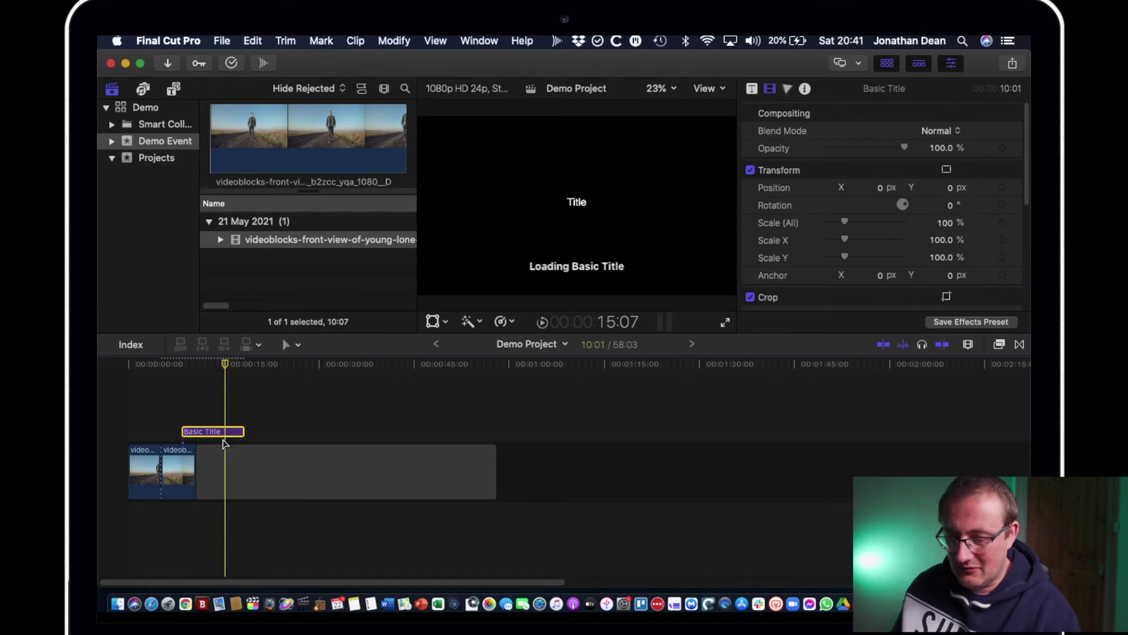
key("BackSpace")
Re-add the Basic Title at the playhead with Control-T and turn off skimming
left_click(198, 433)
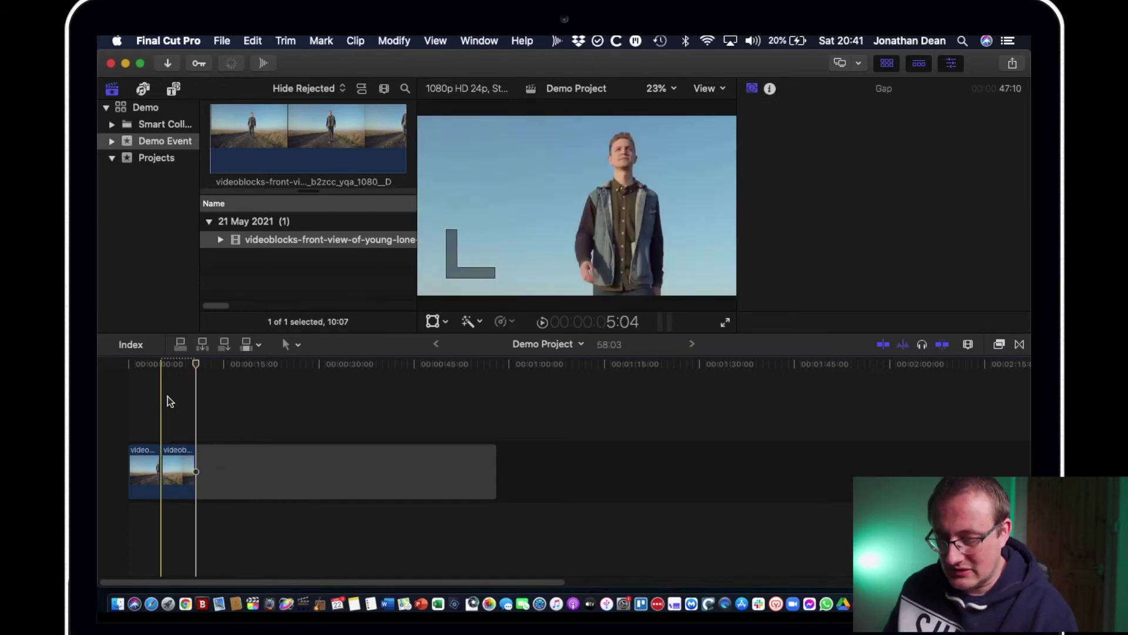
key("ctrl+t")
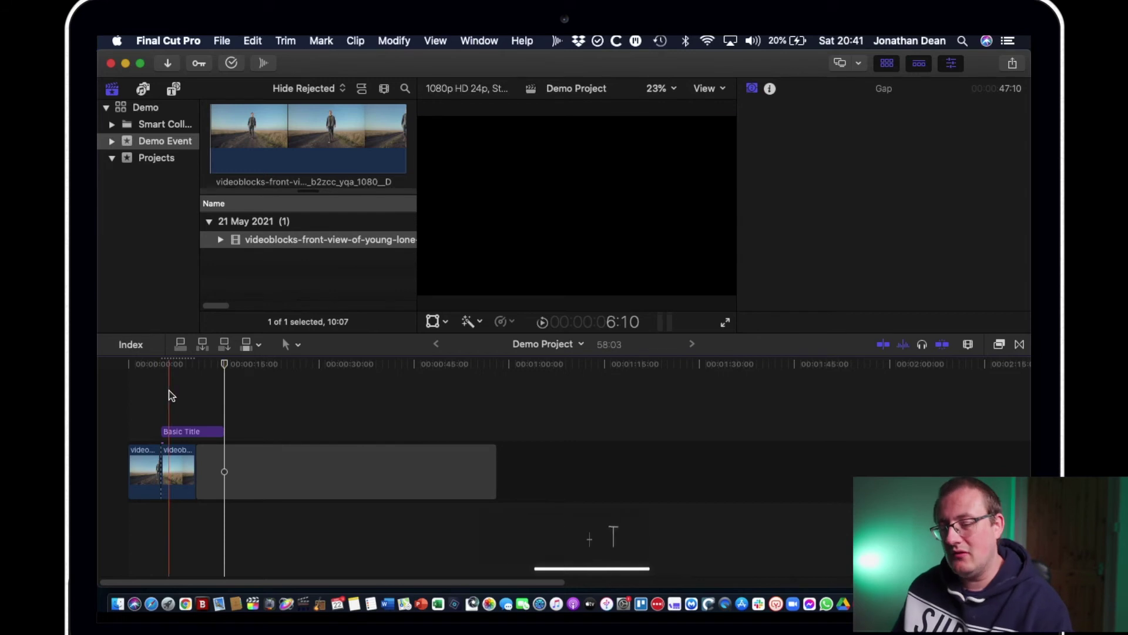
left_click(182, 366)
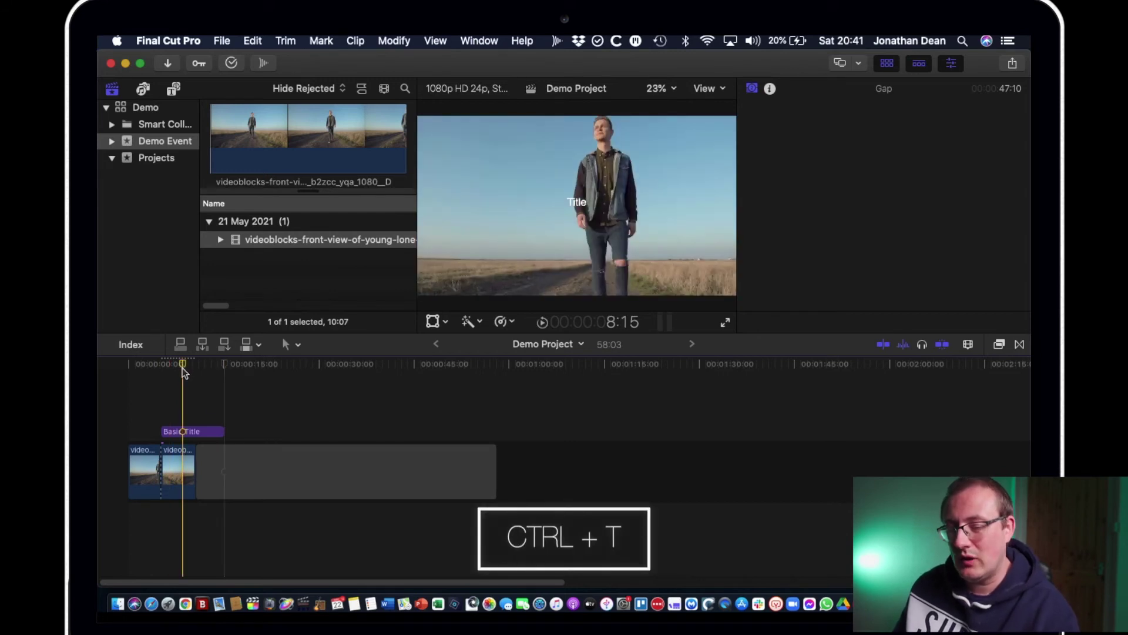
left_click(191, 433)
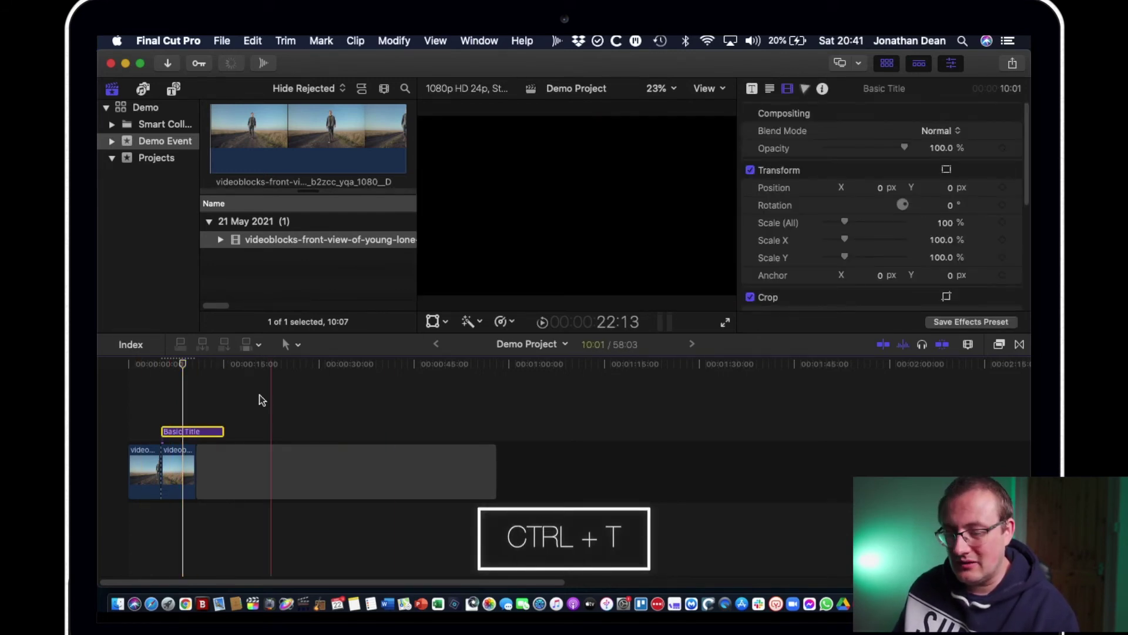
key("s")
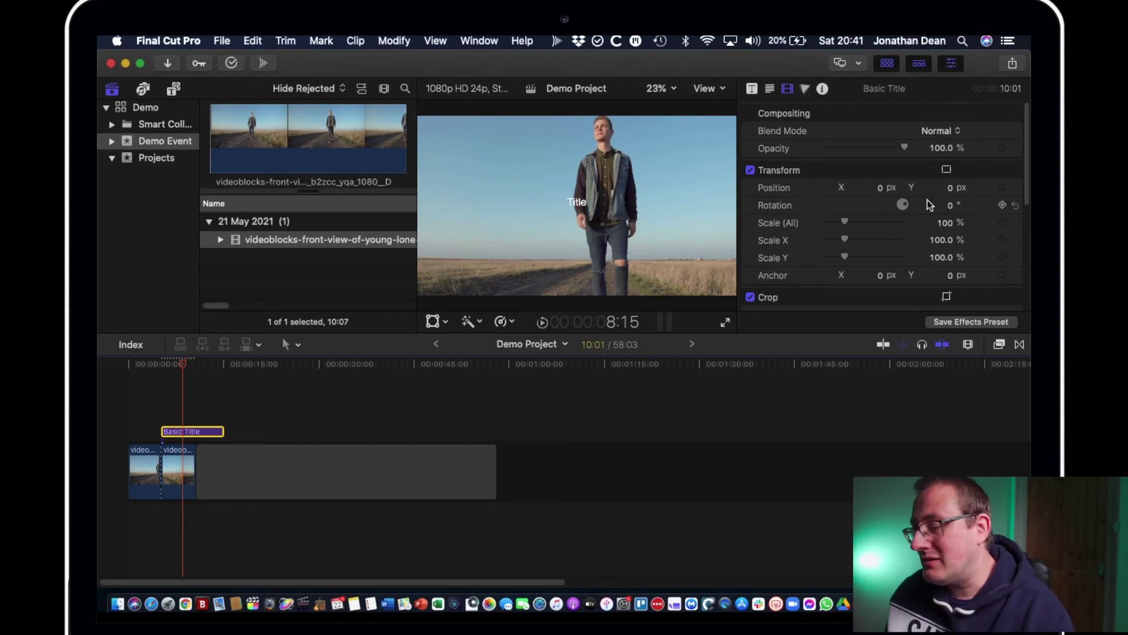
Change the title text to 'Sam is walking' and raise its size from 63 to 109
left_click(770, 89)
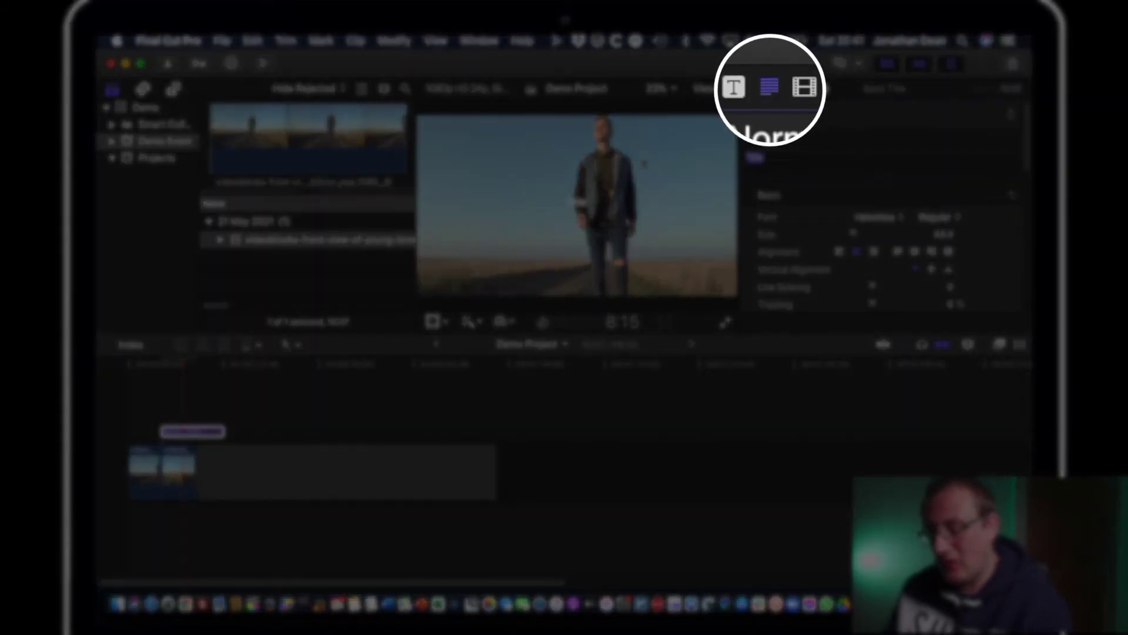
type("Sam is")
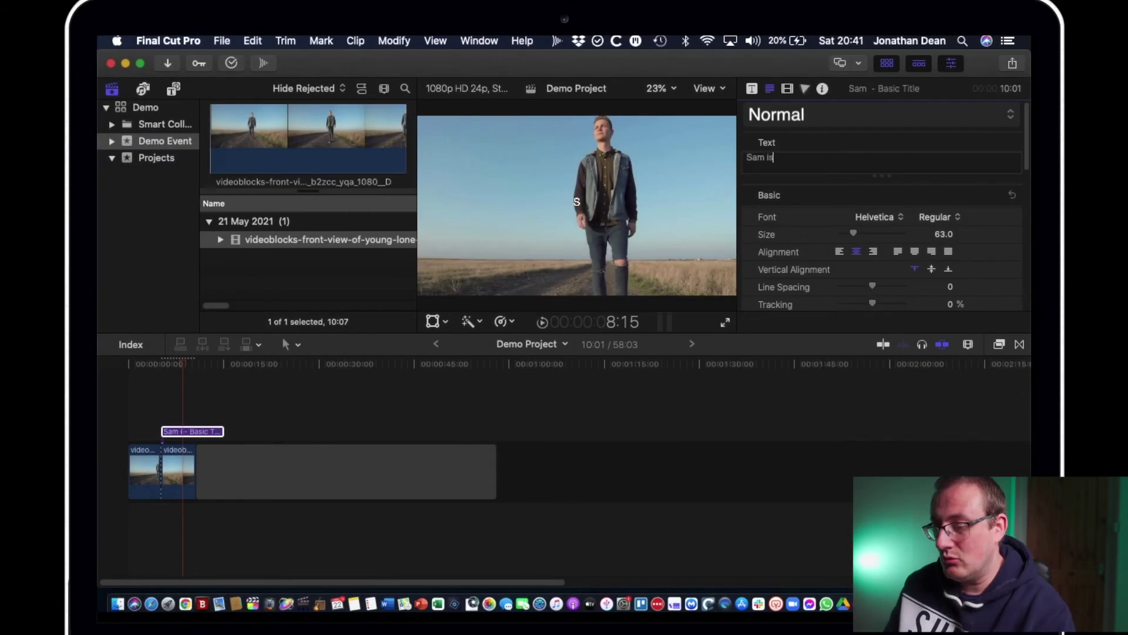
type(" walking")
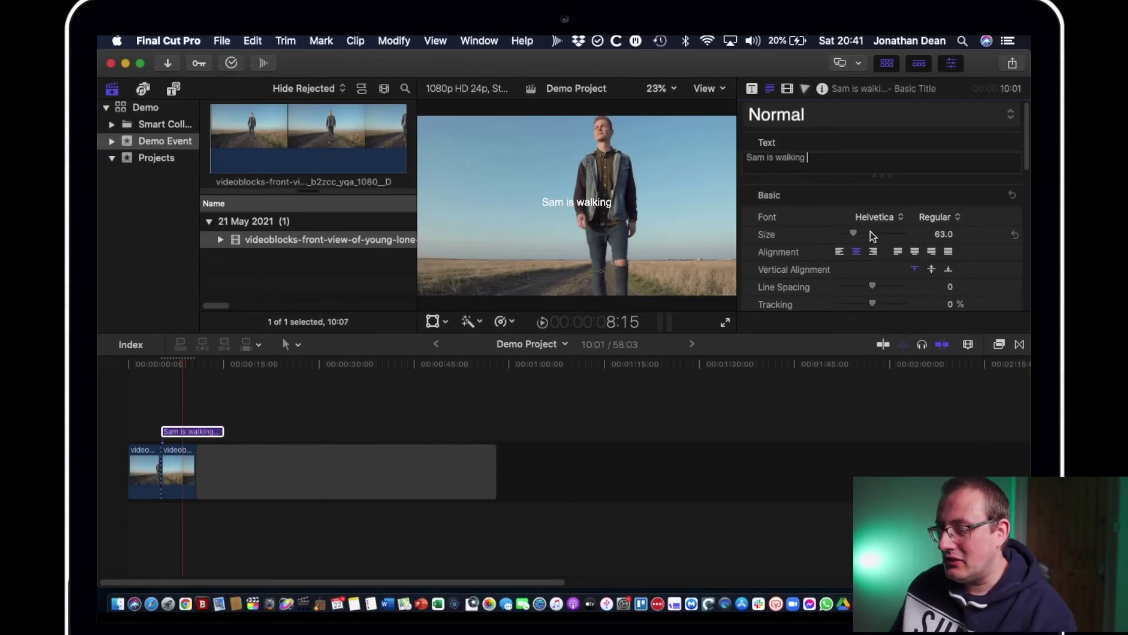
left_click_drag(856, 233, 871, 232)
Switch the 'Sam is walking' title to the Homeday script font, then return to its published parameters
left_click(875, 214)
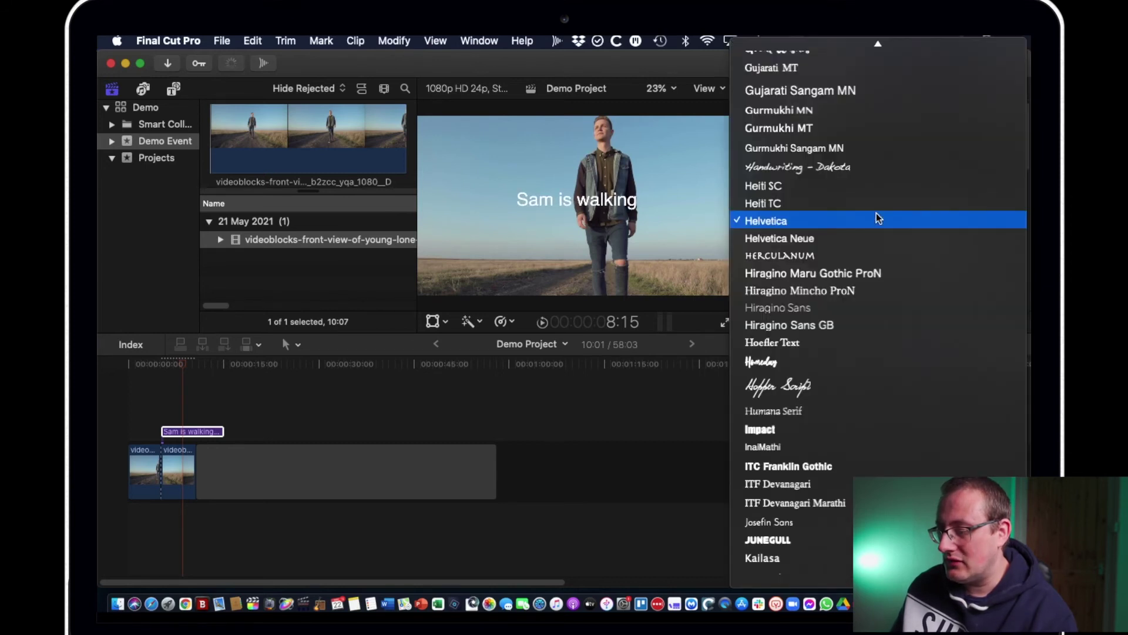
left_click(862, 362)
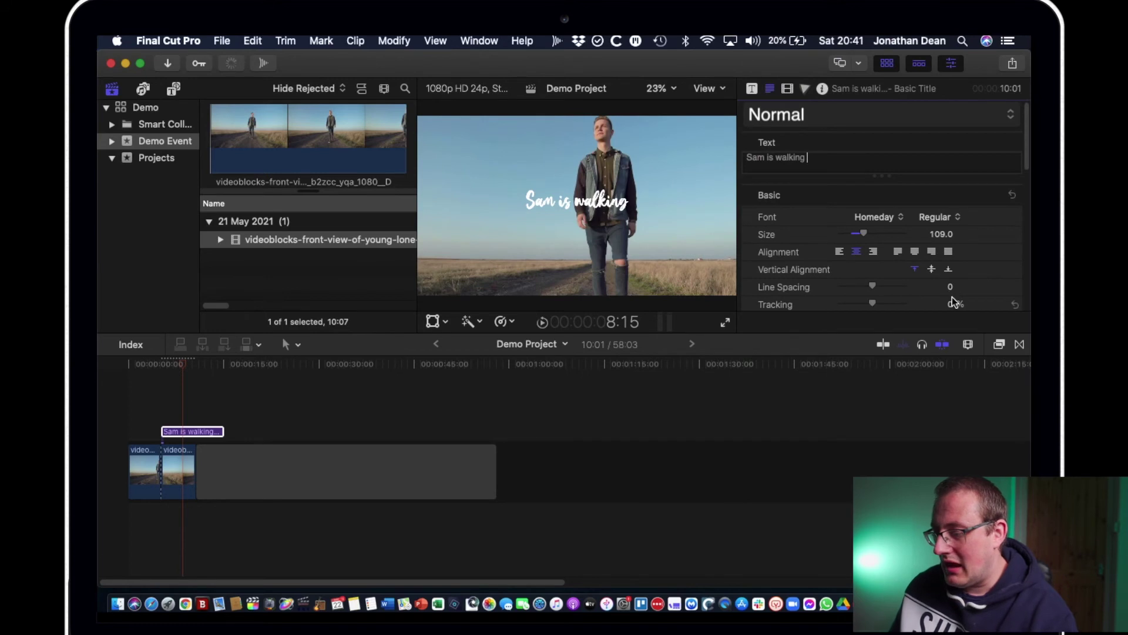
left_click(609, 206)
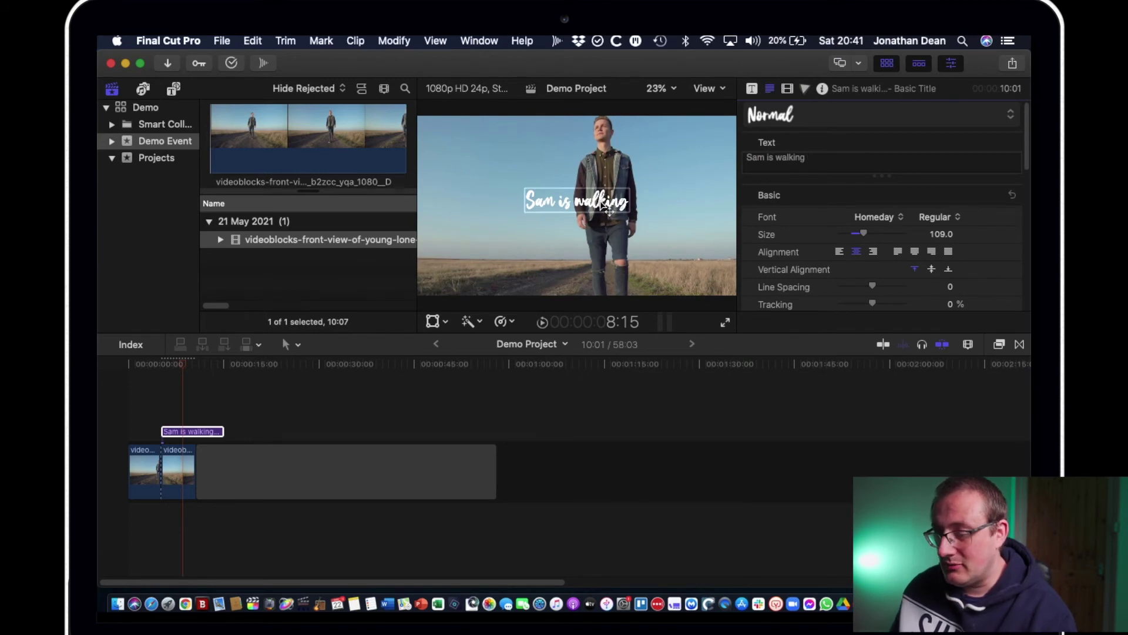
left_click(578, 242)
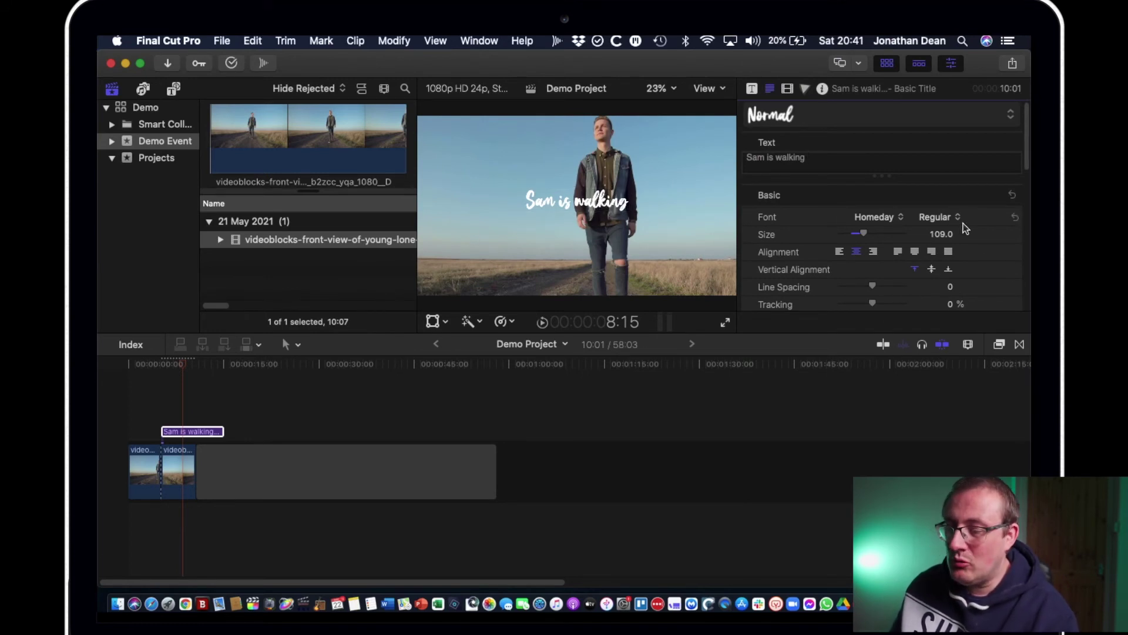
left_click(753, 90)
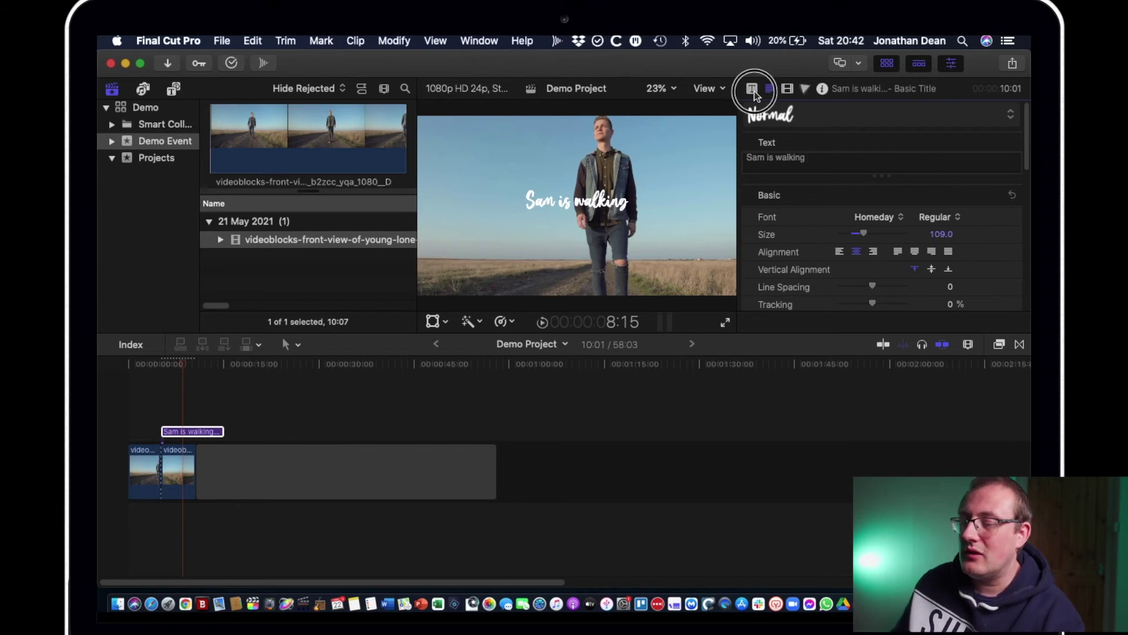
Move the title left to X -448.3 px and scale it up to about 126%
left_click(787, 90)
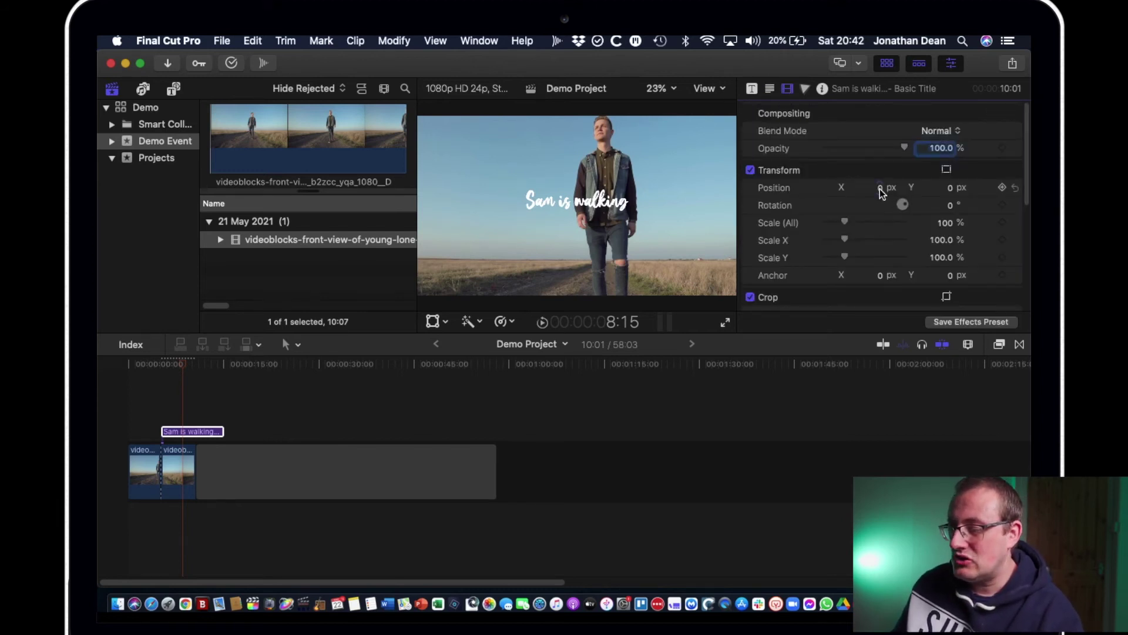
left_click_drag(881, 193, 799, 188)
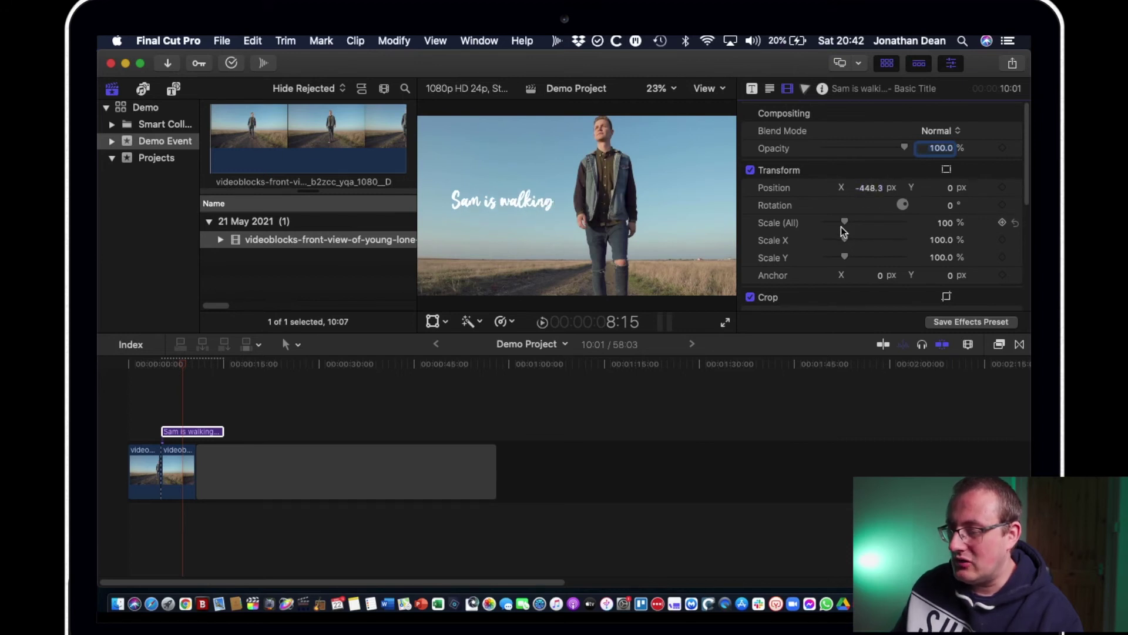
left_click_drag(845, 225, 852, 226)
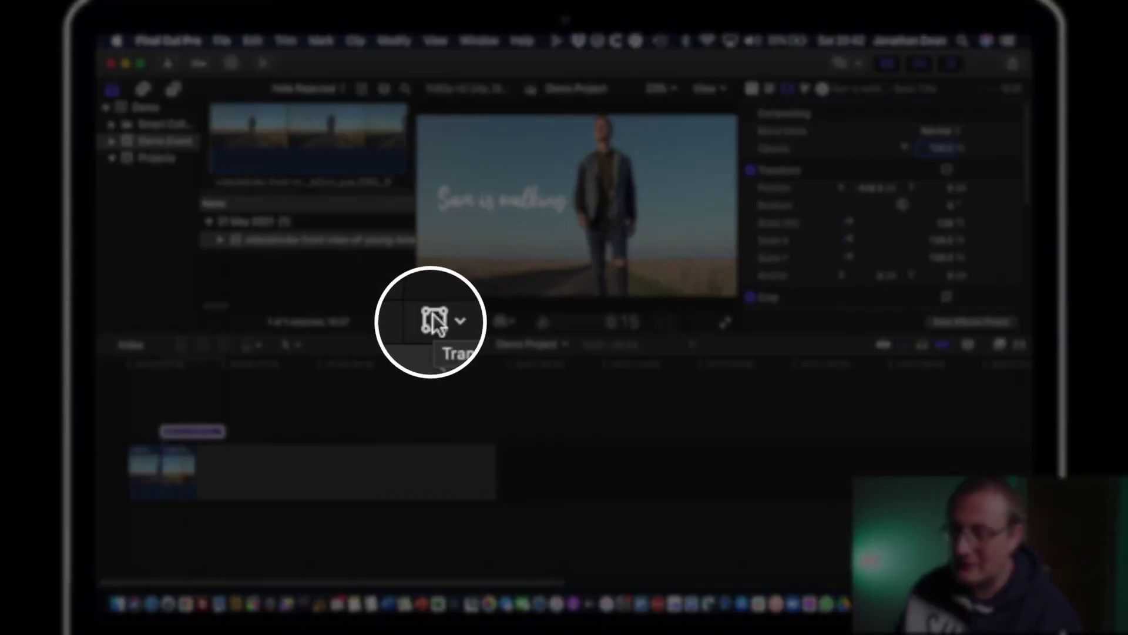
Drag the title into the frame's upper-left corner, then move the playhead past the clips
left_click(434, 320)
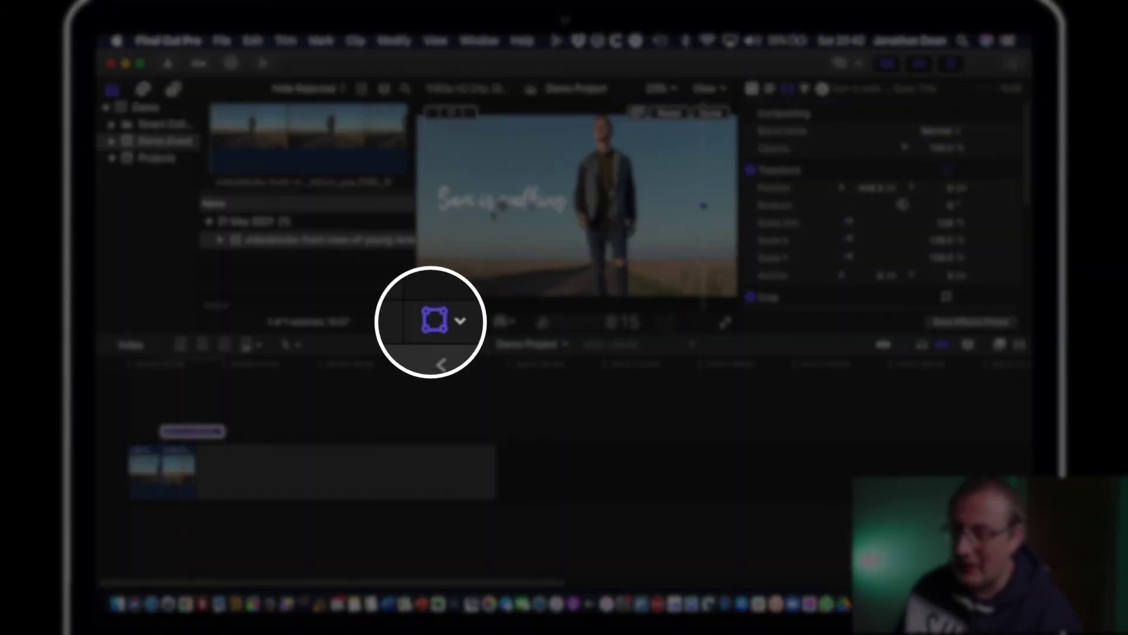
left_click_drag(506, 206, 502, 159)
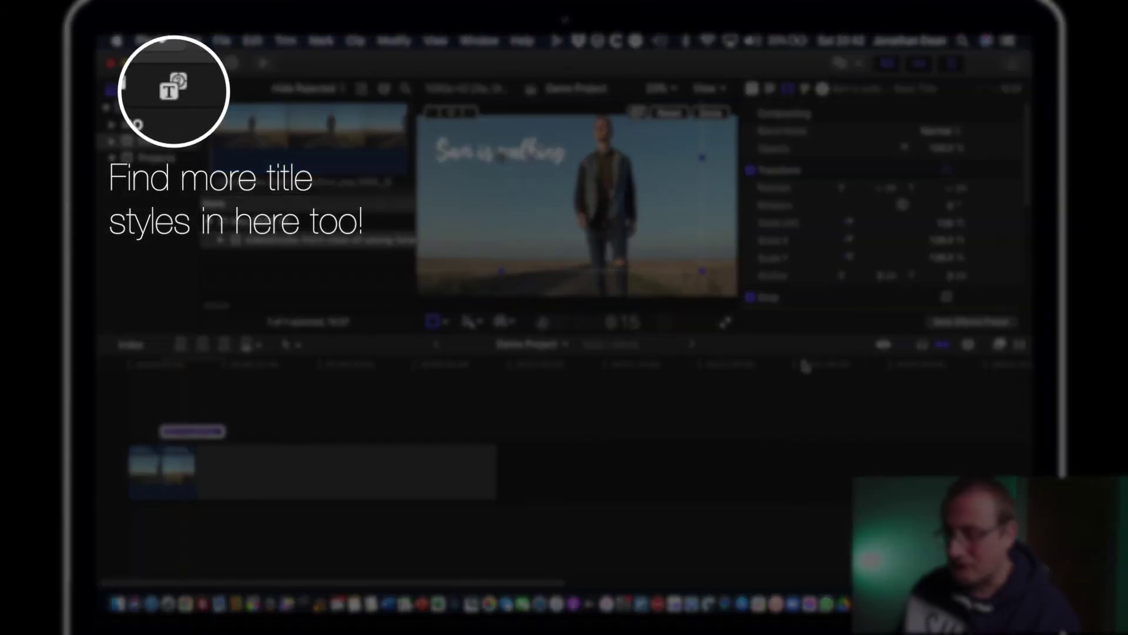
left_click(773, 402)
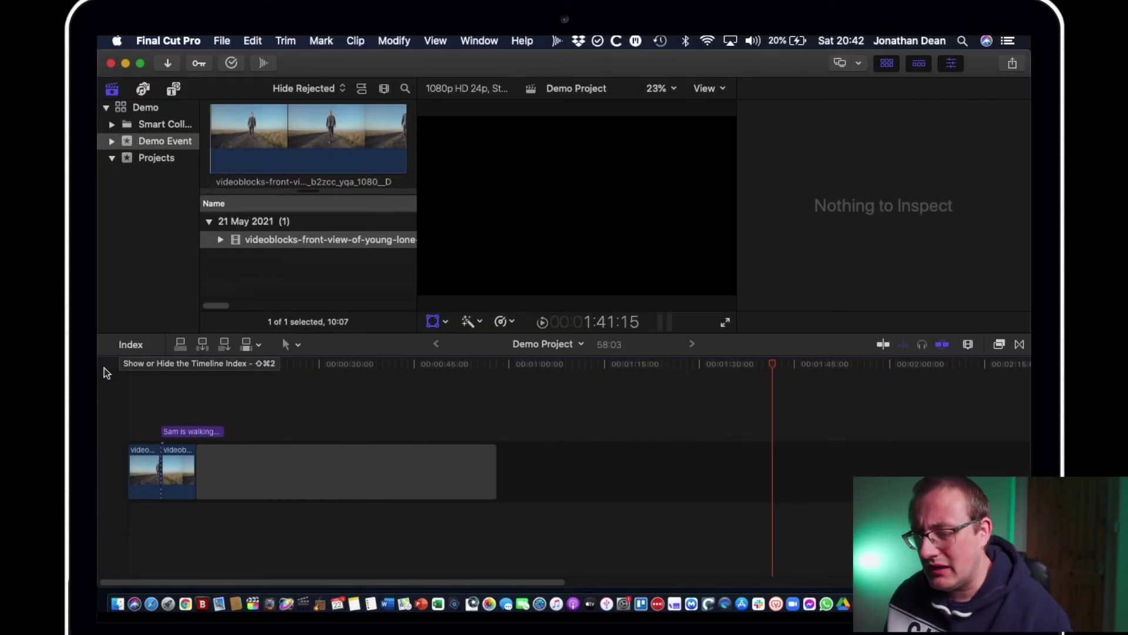
Apply the Flipped effect to the video clip and move the title to X 499.2, Y 288 px
left_click(177, 364)
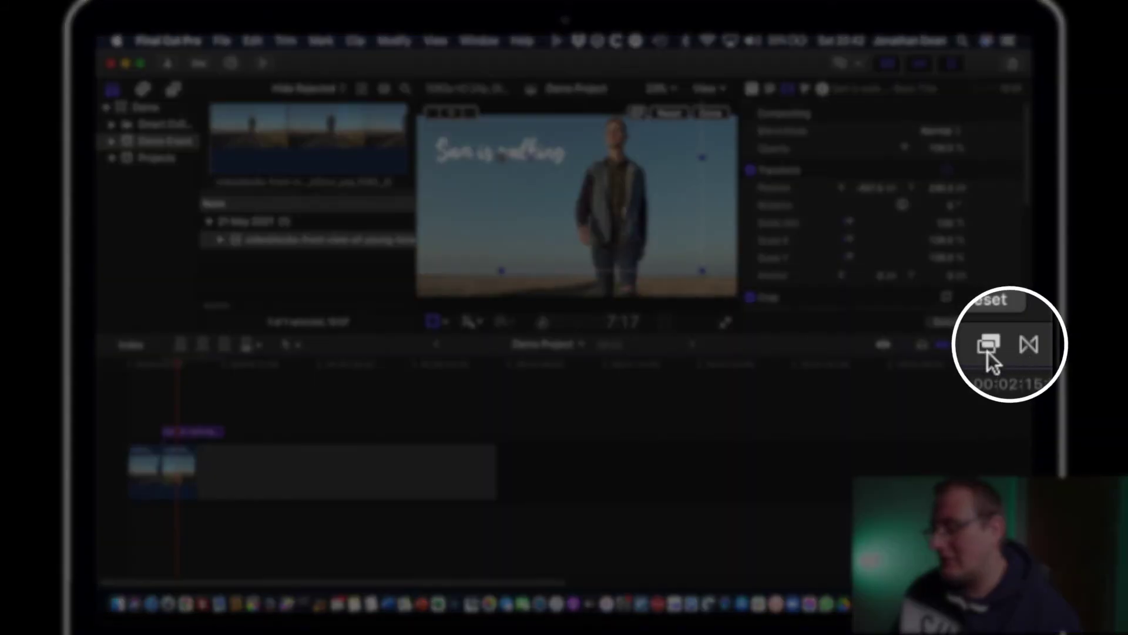
left_click(997, 351)
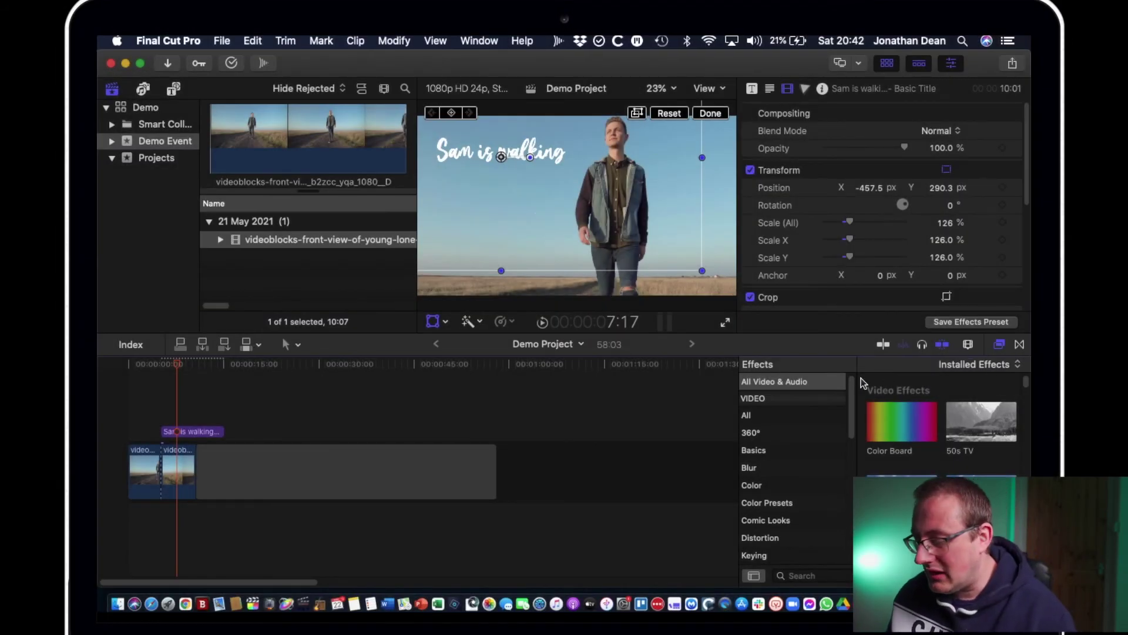
left_click(811, 575)
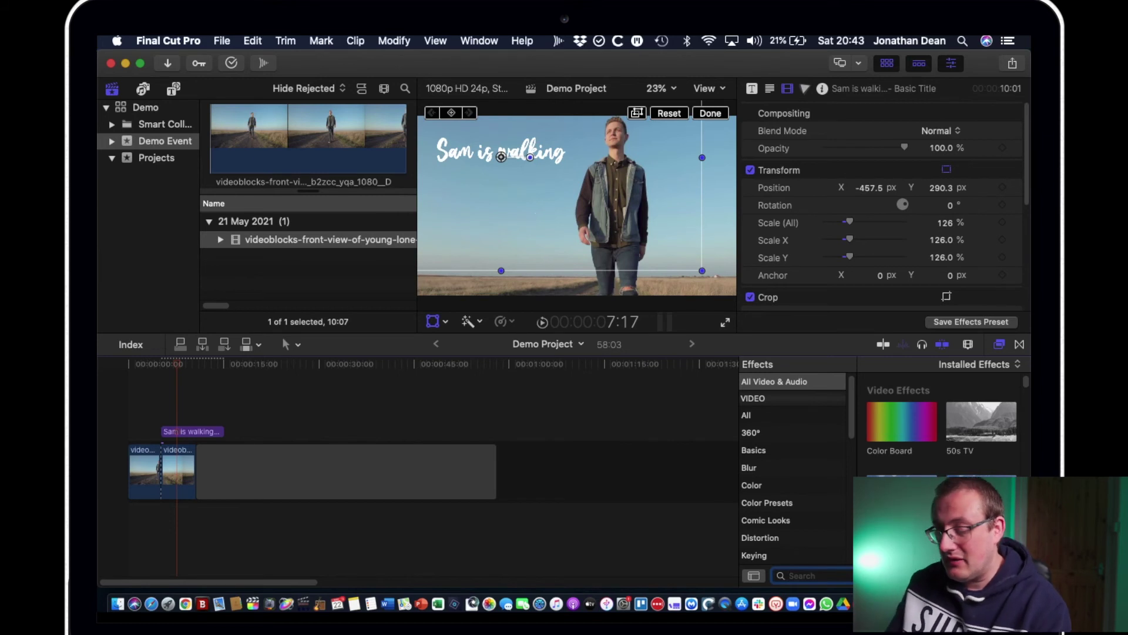
type("flipped")
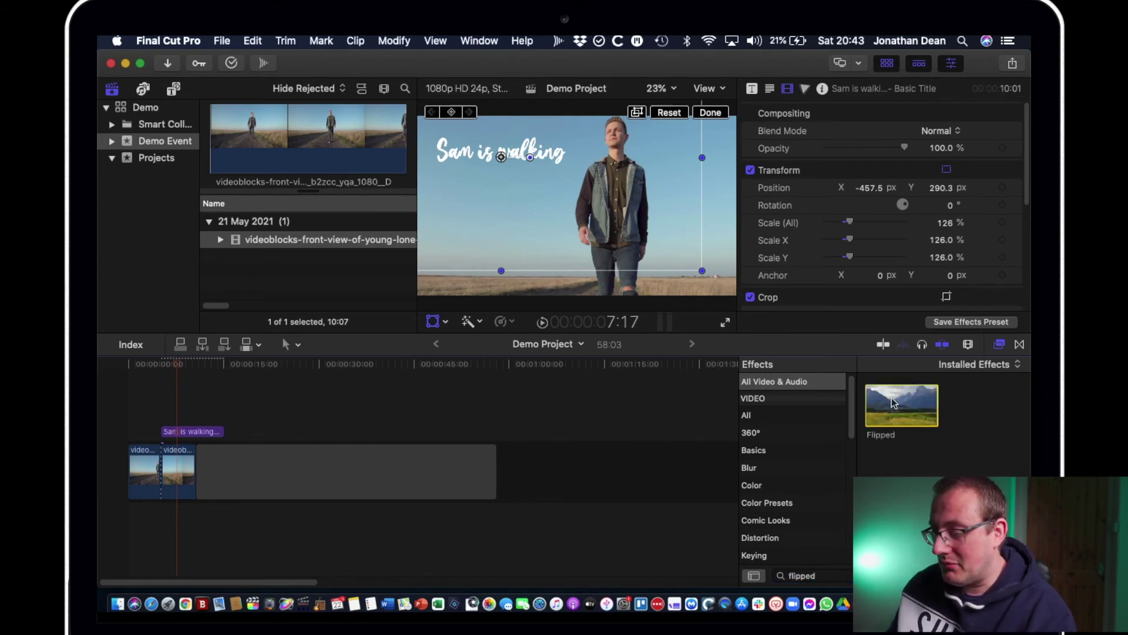
left_click(917, 406)
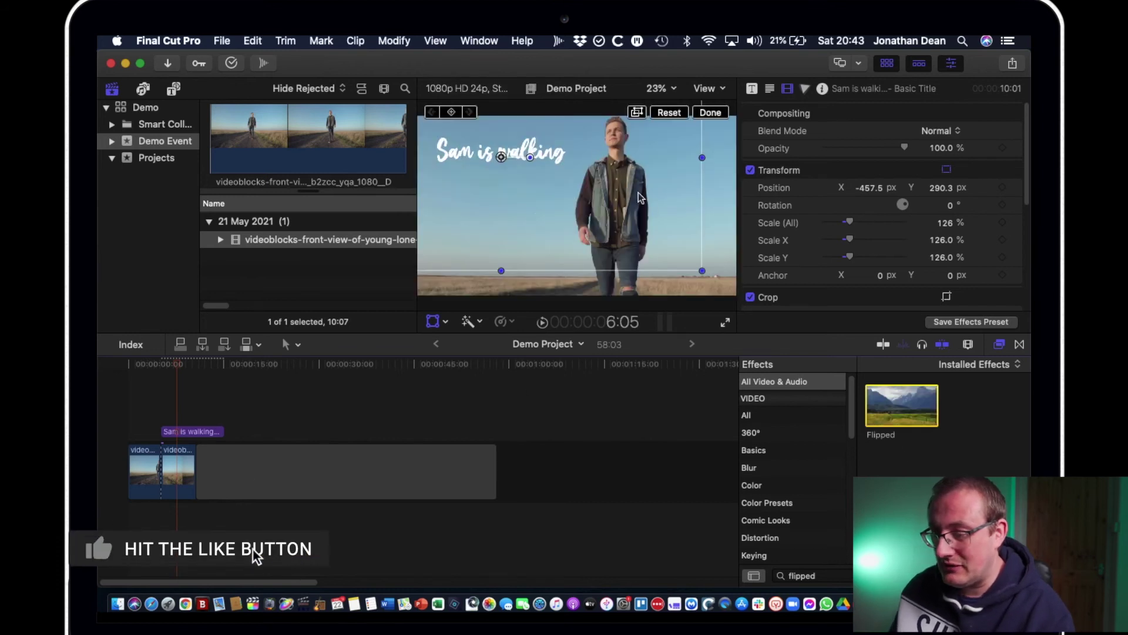
left_click_drag(918, 429, 177, 482)
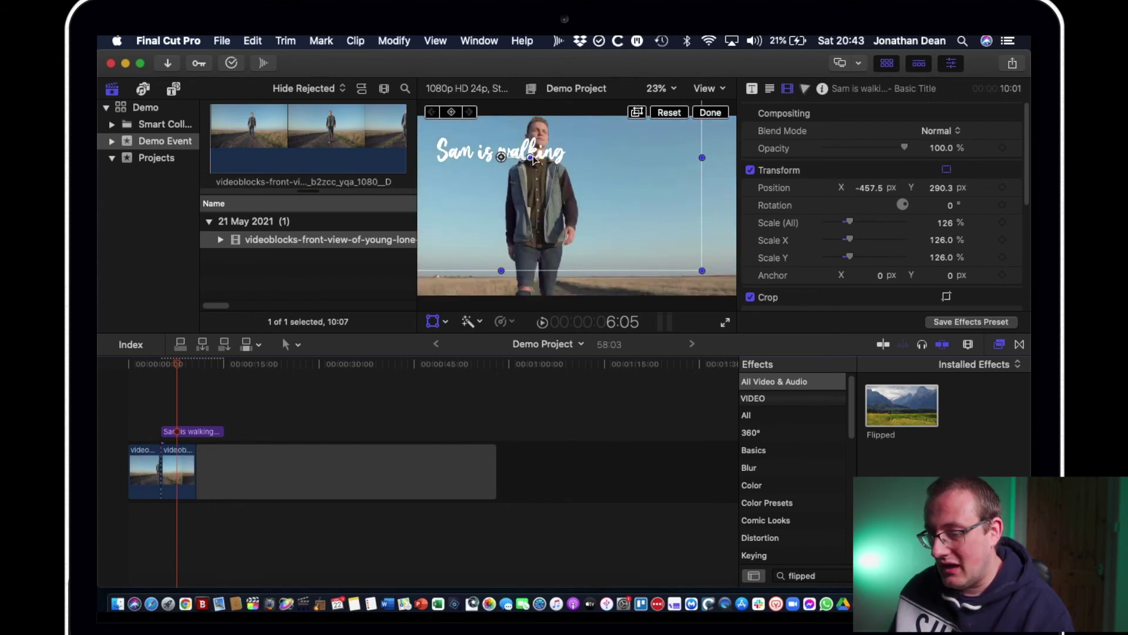
left_click_drag(501, 156, 660, 155)
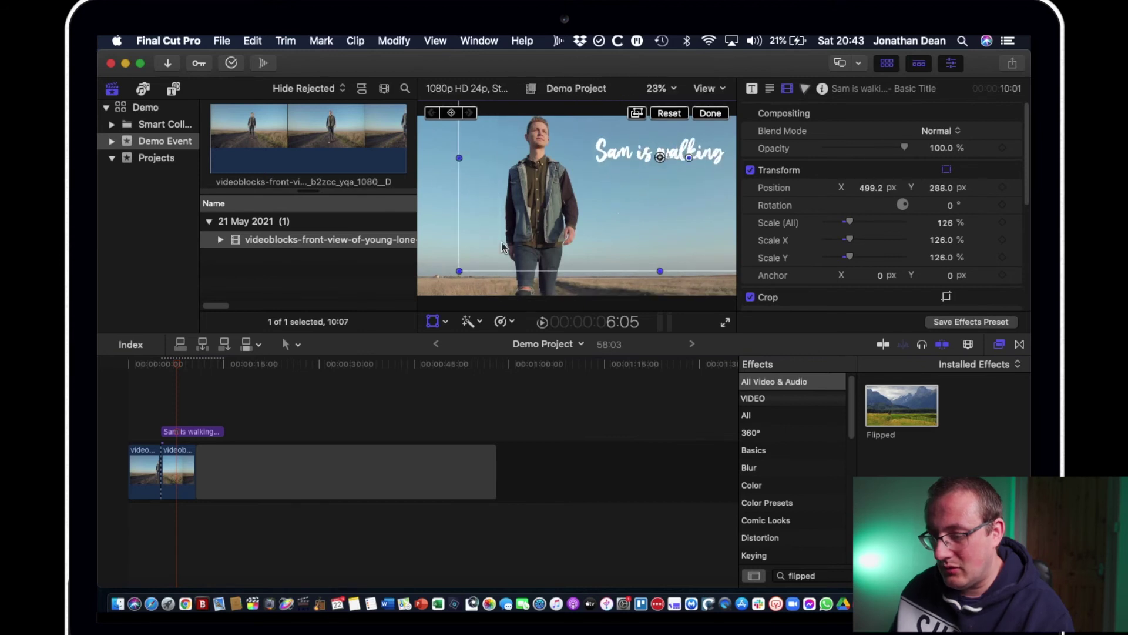
left_click(433, 323)
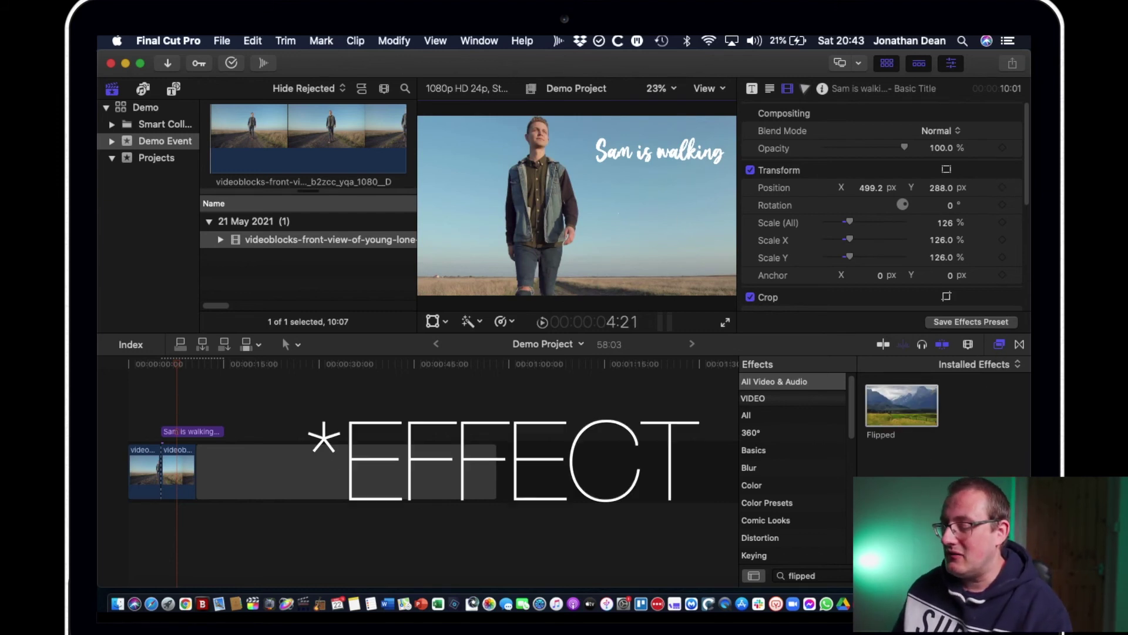
Clear the 'flipped' effects search and close the Effects browser
left_click(832, 576)
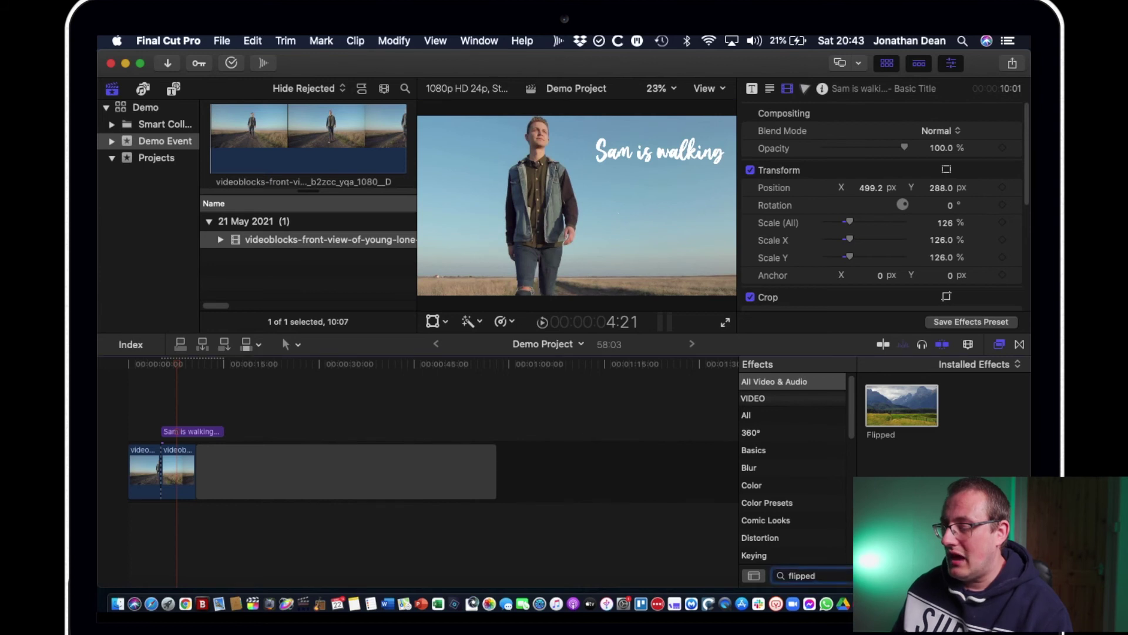
key("BackSpace")
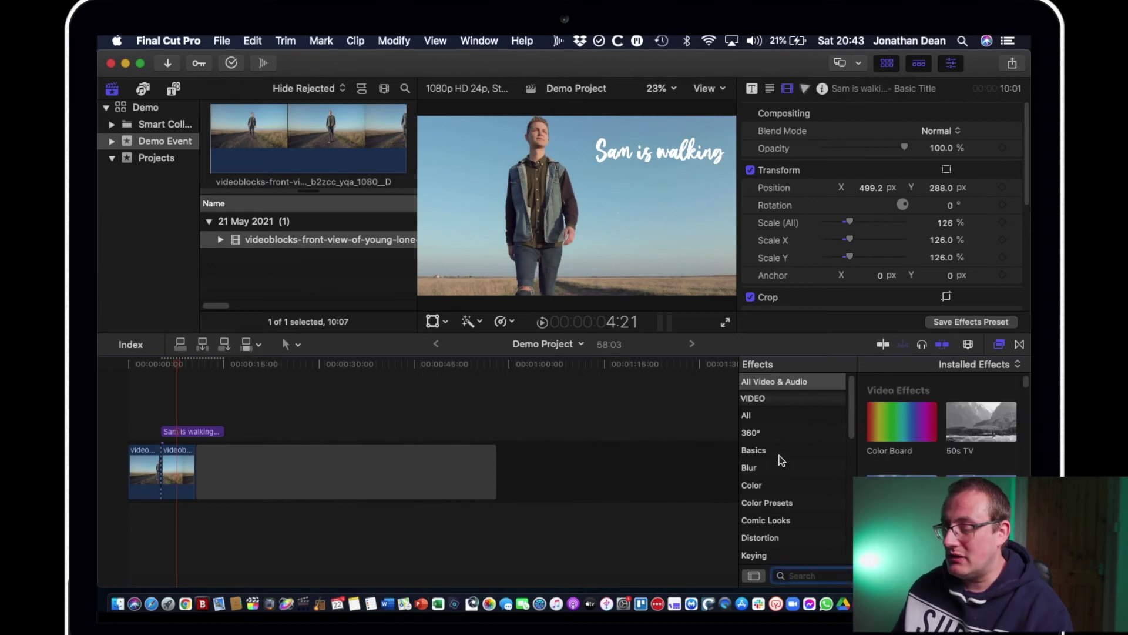
scroll(817, 450, "down", 5)
scroll(832, 452, "up", 1)
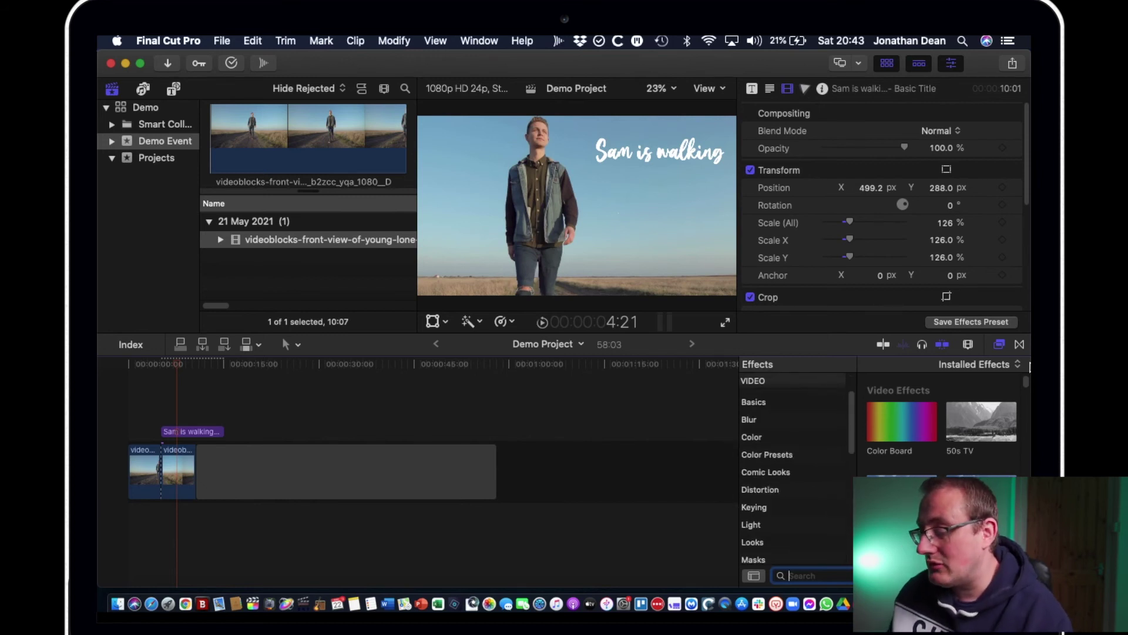
left_click(999, 344)
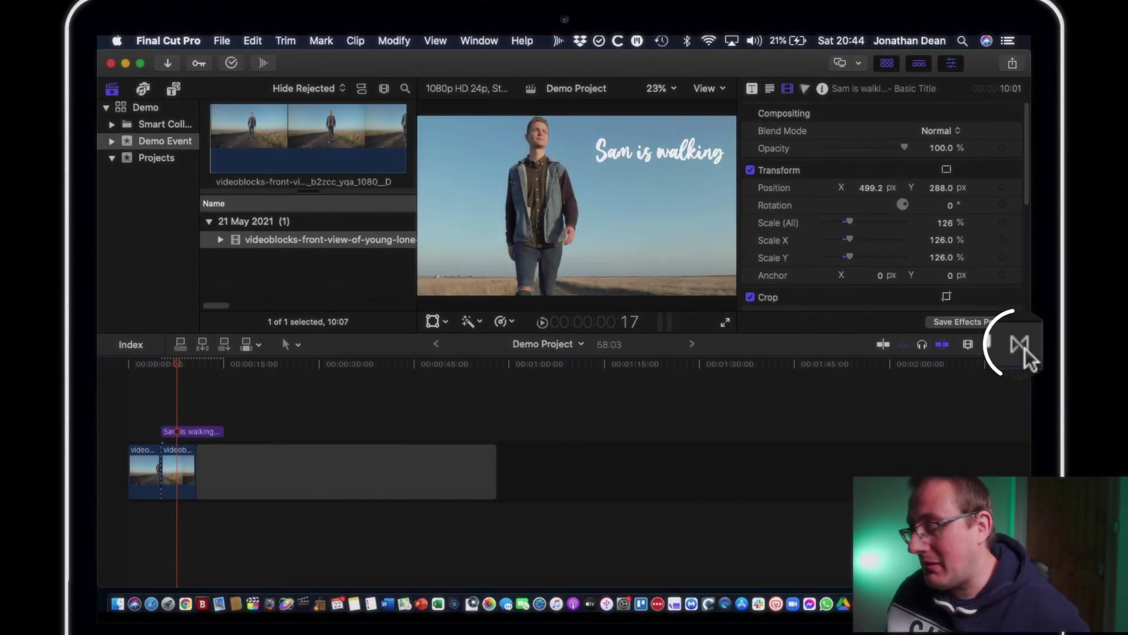
Add a 1:00 Cross Dissolve transition between the two clip pieces
left_click(1019, 345)
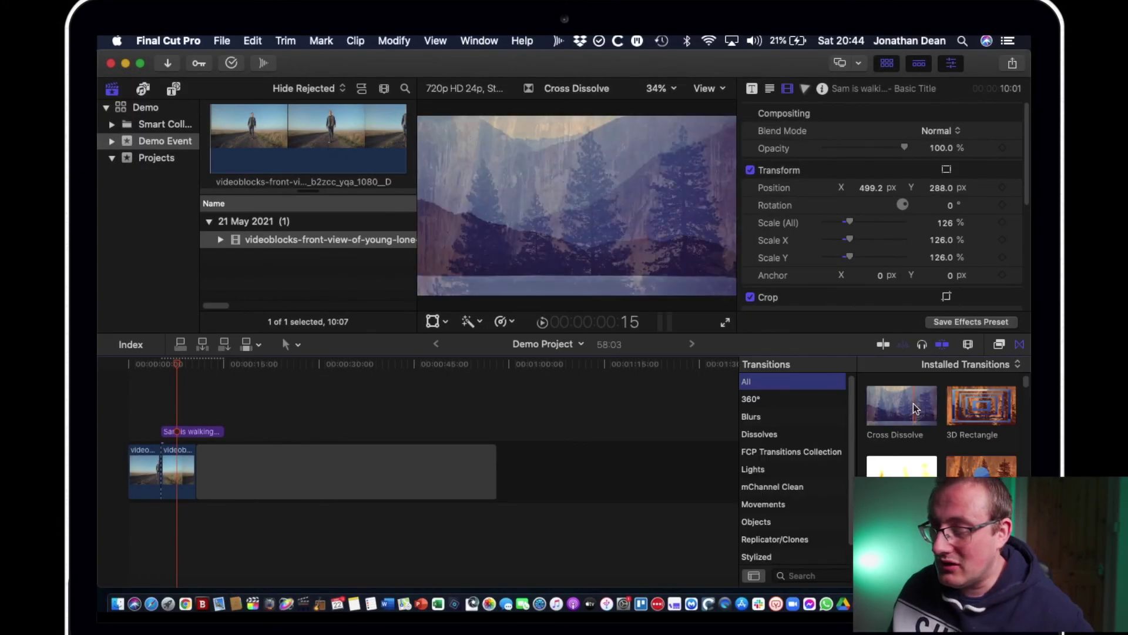
left_click(913, 404)
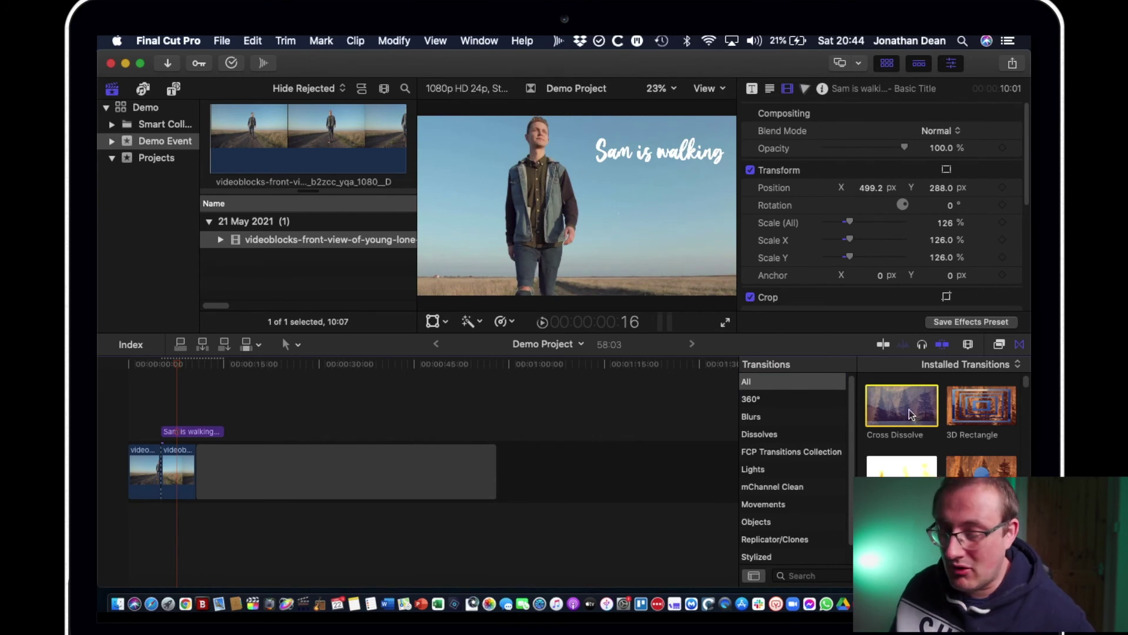
mouse_move(908, 409)
left_mouse_down()
mouse_move(684, 411)
mouse_move(133, 470)
mouse_move(162, 481)
left_mouse_up()
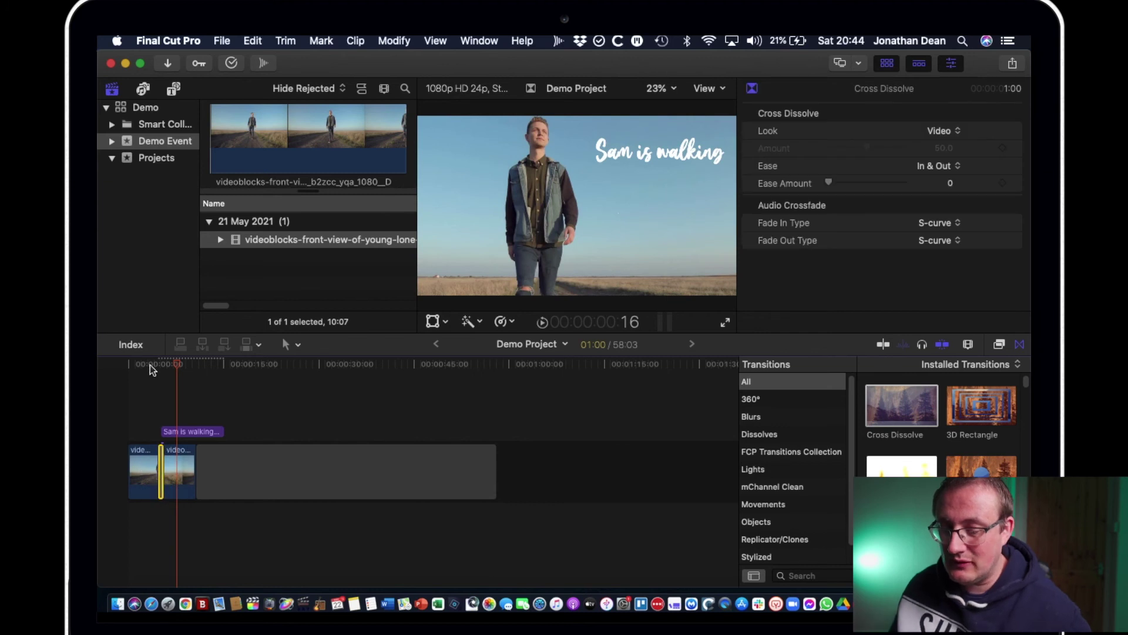
Preview the dissolve, then give both clips default transitions, letting media overlap to shorten the project to 10:05
left_click(149, 365)
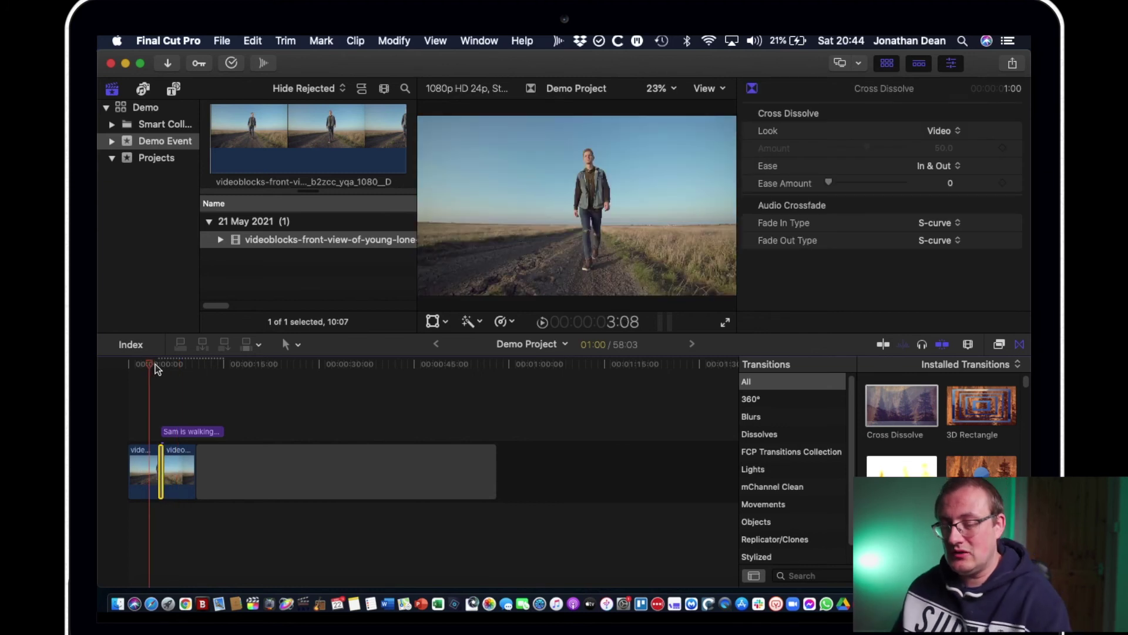
key("space")
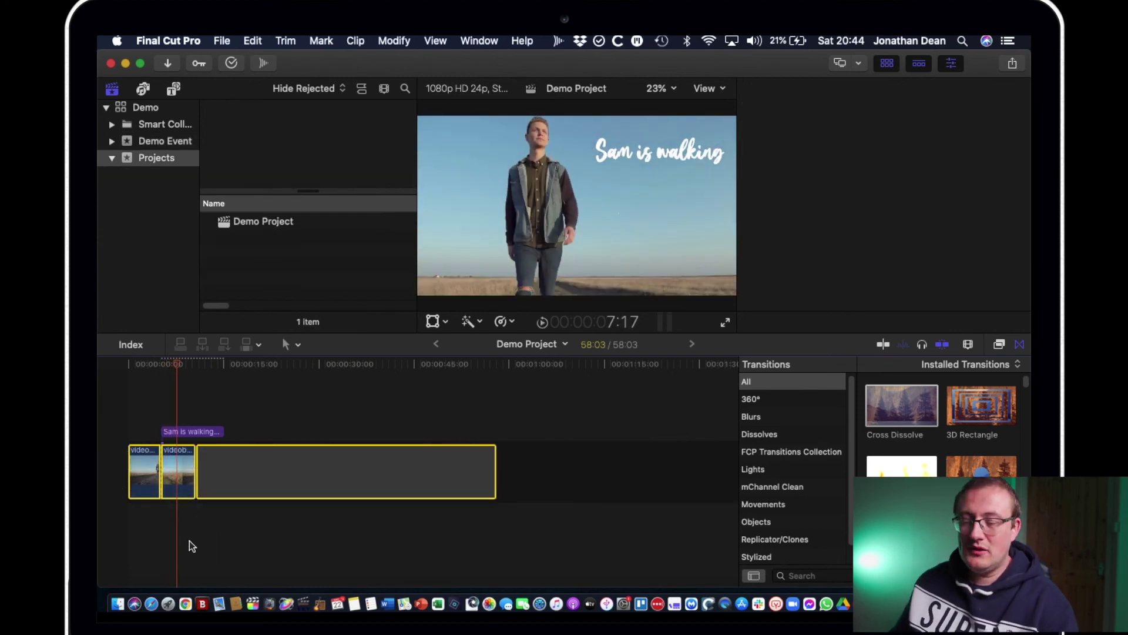
left_click(187, 541)
left_click_drag(186, 540, 152, 477)
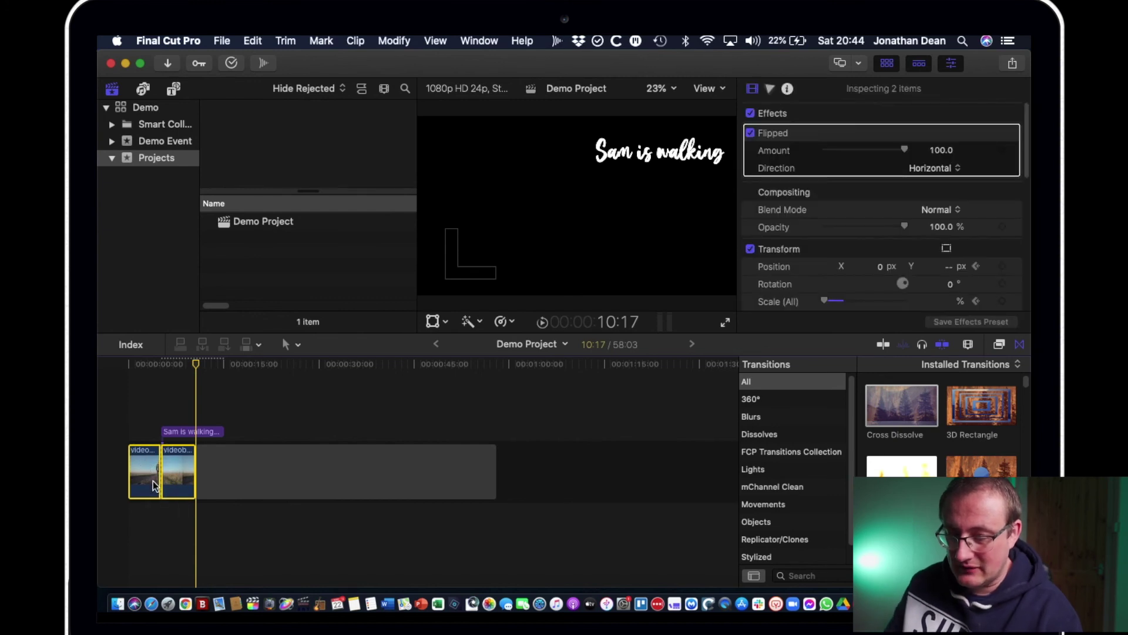
key("super+t")
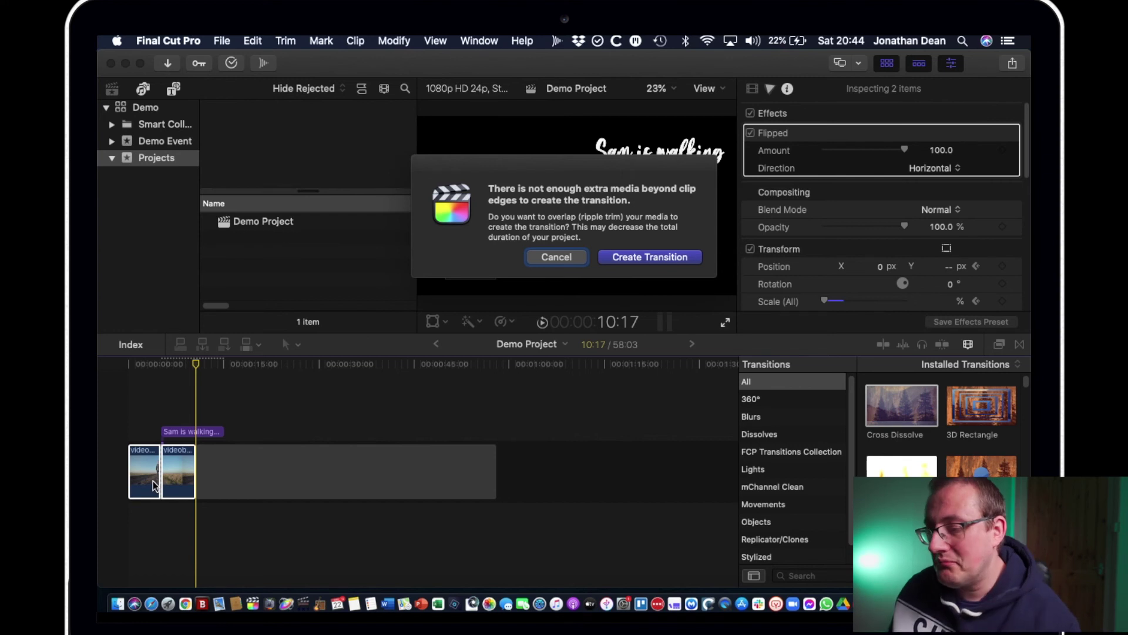
left_click(662, 264)
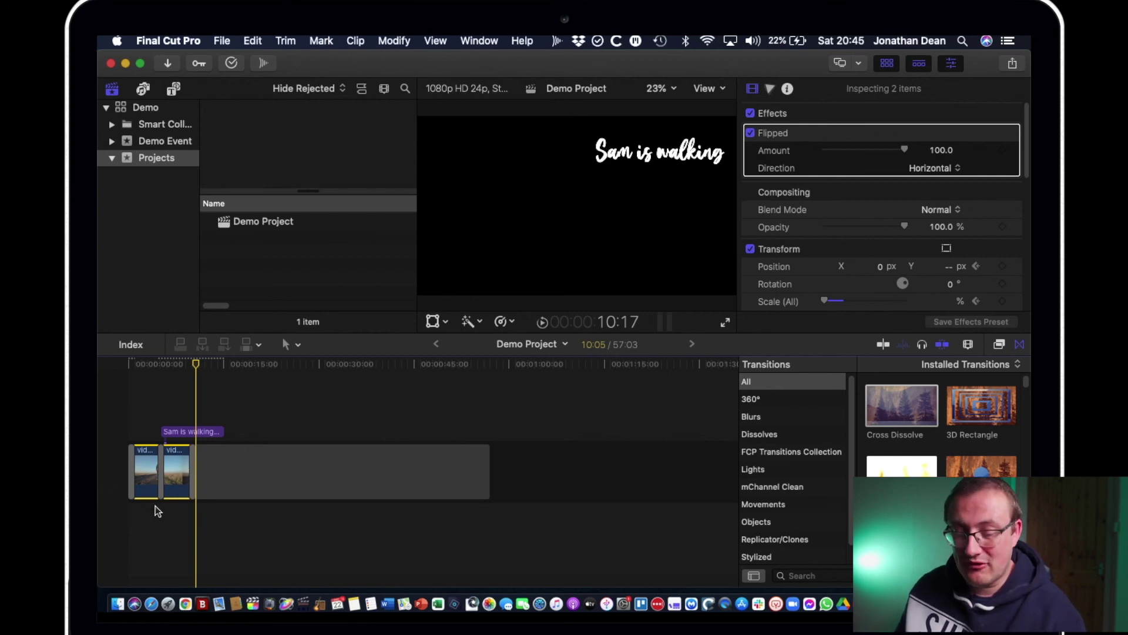
Deselect the clips, hide the Transitions browser, and open the Media Import window
left_click(165, 554)
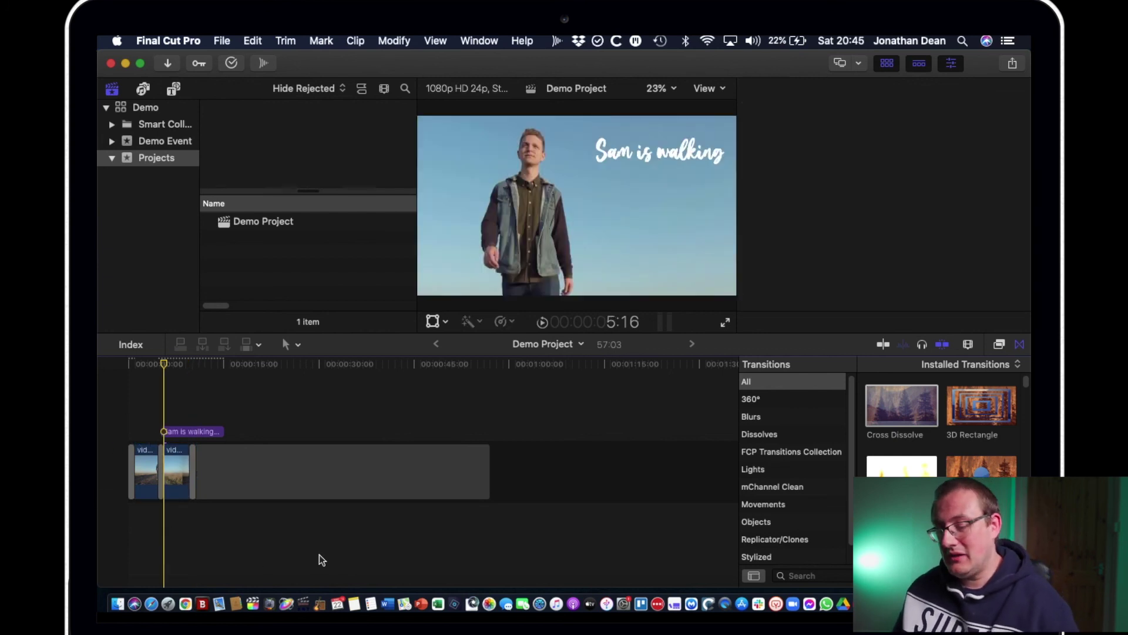
key("ctrl+super+5")
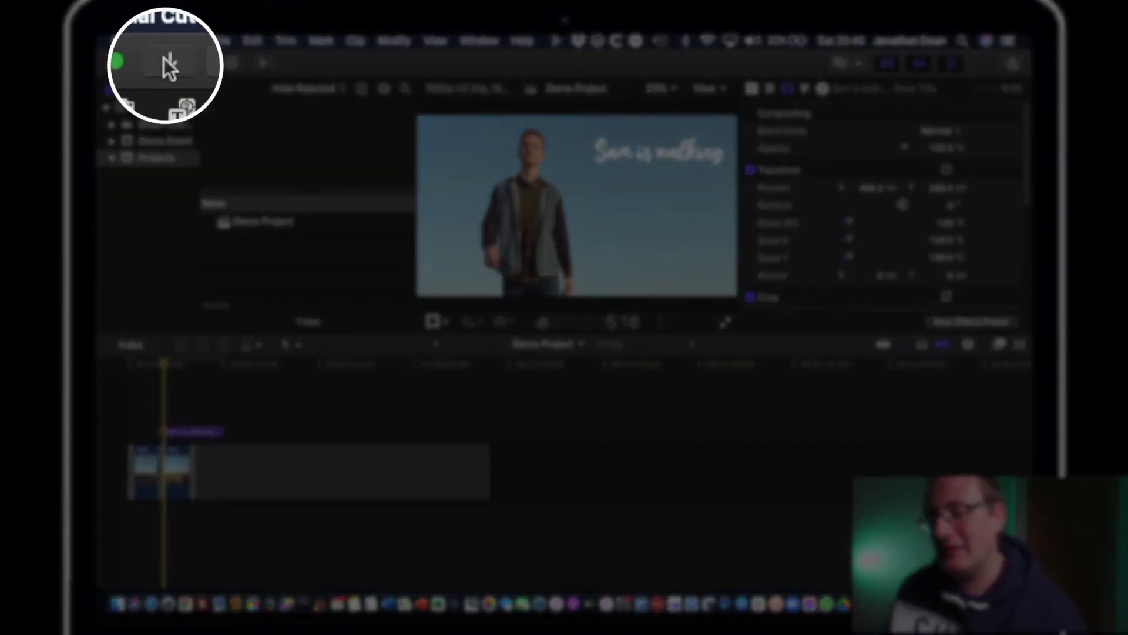
left_click(166, 62)
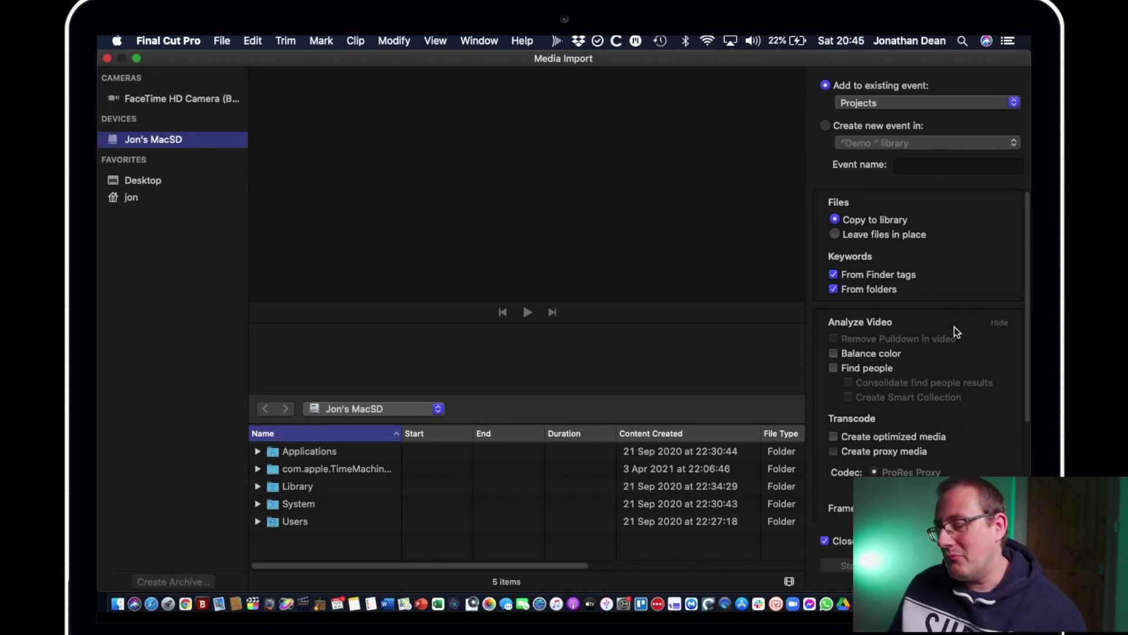
Close Media Import, check that Background Tasks are idle, then show the share destinations list
left_click(106, 59)
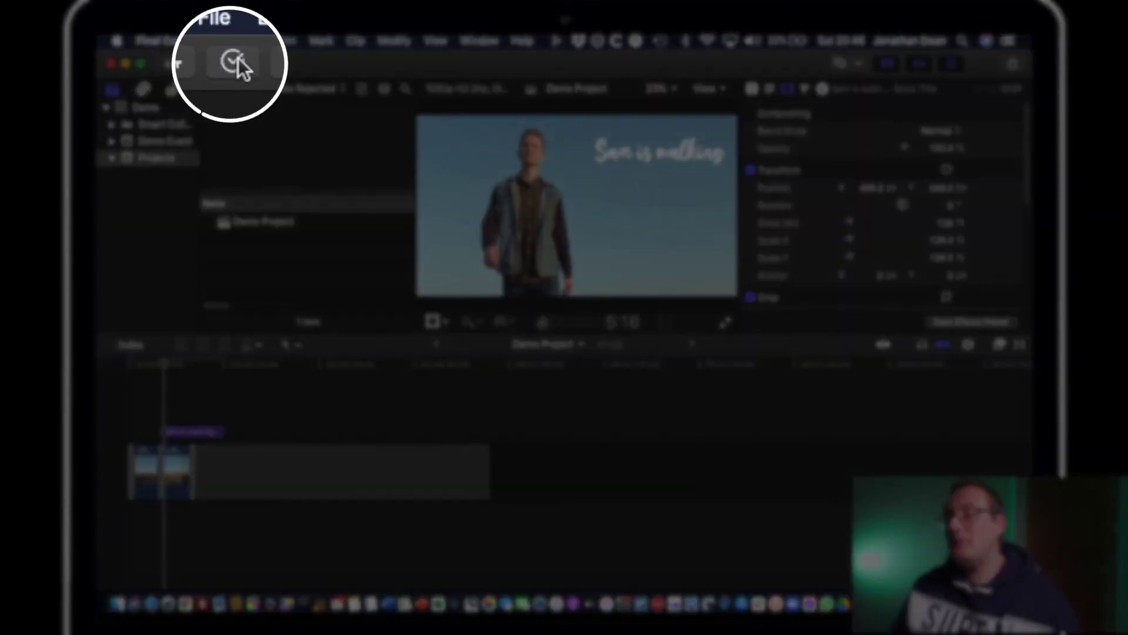
left_click(231, 61)
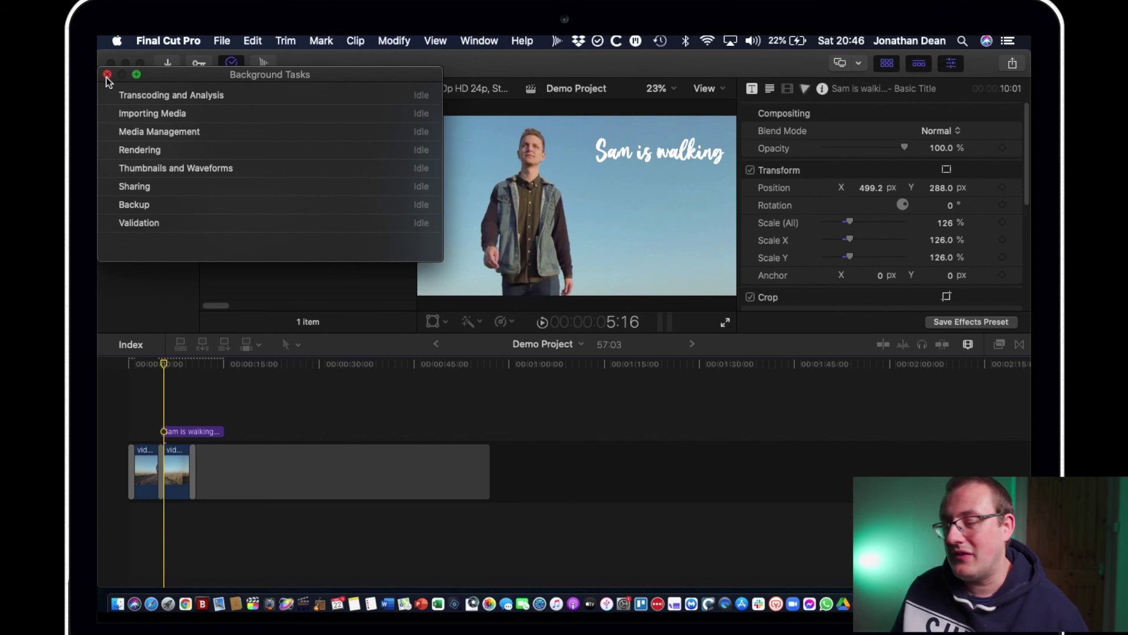
left_click(107, 75)
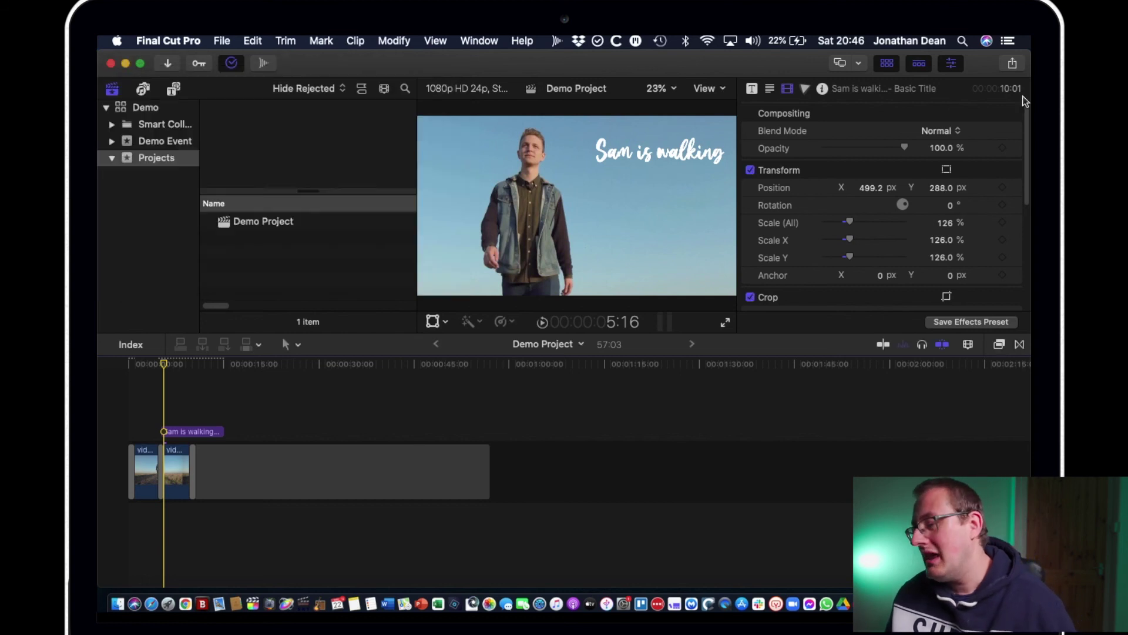
left_click(1013, 64)
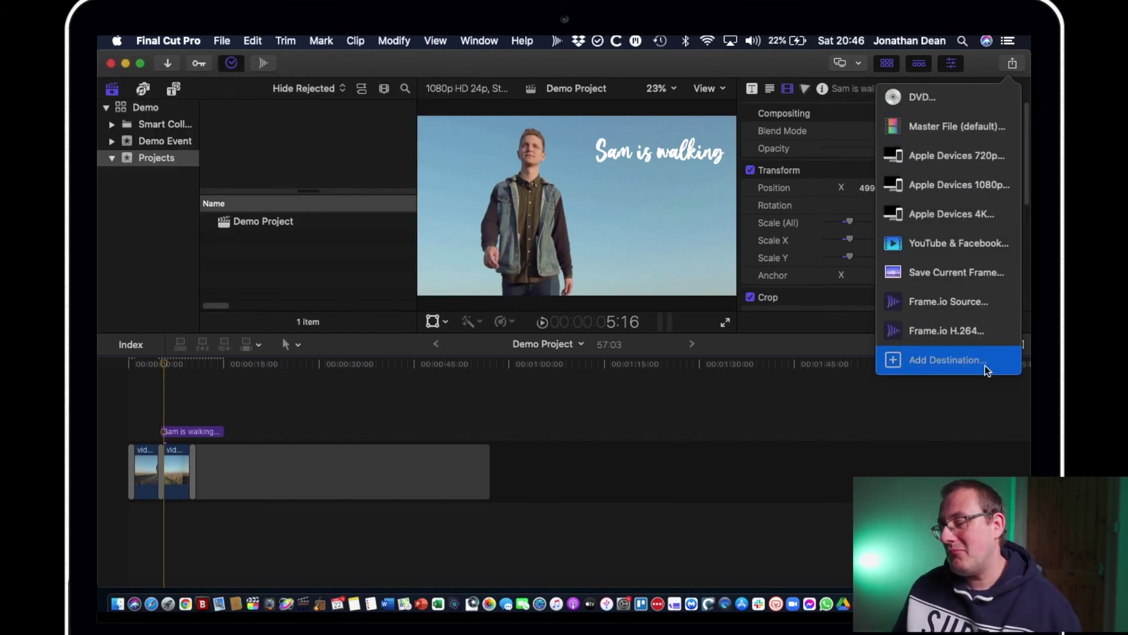